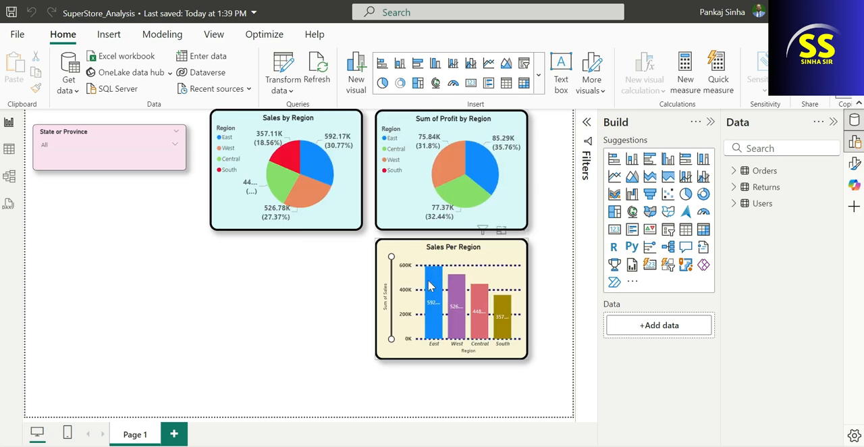
Delete the State or Province slicer and both pie charts, and move the Sales Per Region column chart to the page's upper-left corner
click(480, 277)
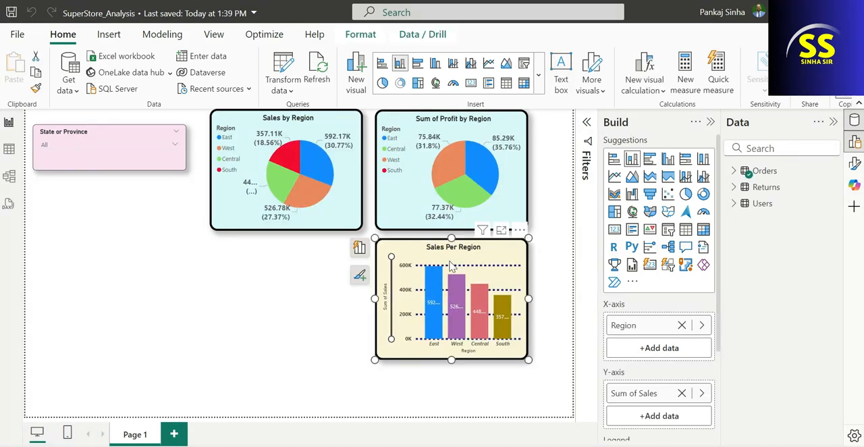
drag(441, 285, 128, 292)
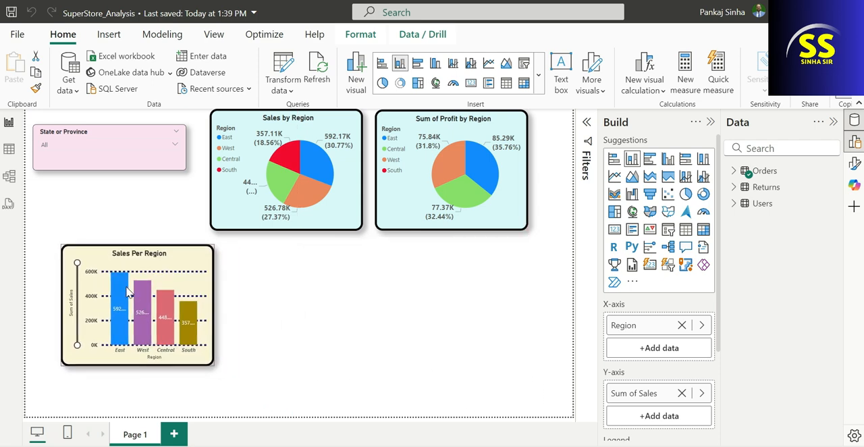
click(130, 161)
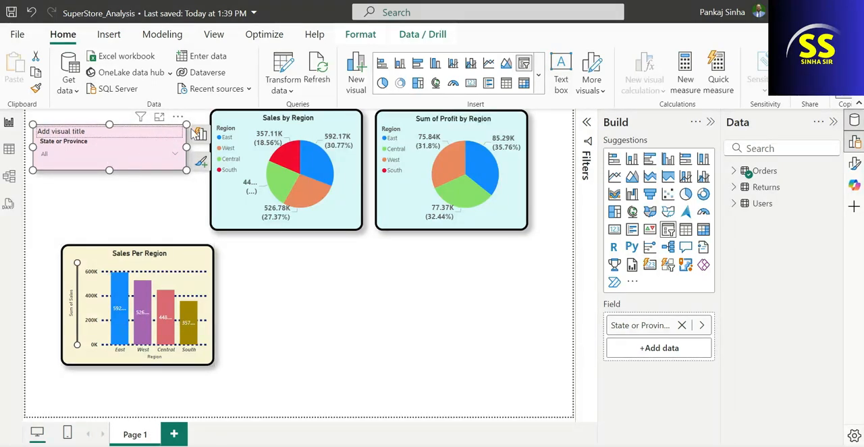
key(Delete)
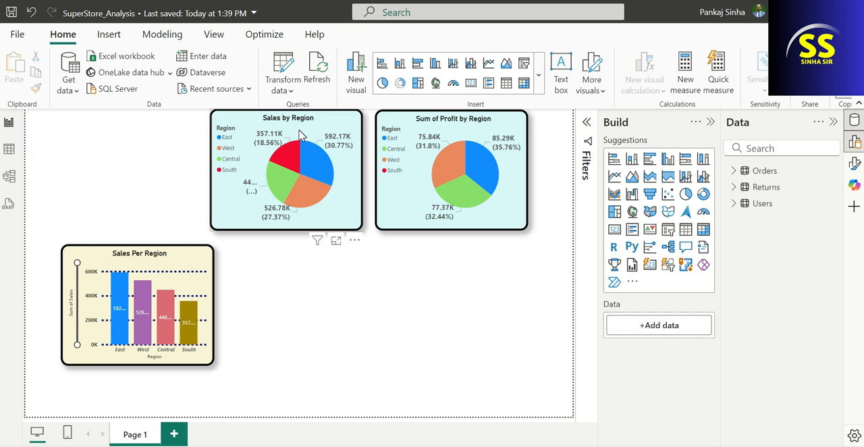
click(302, 135)
key(Delete)
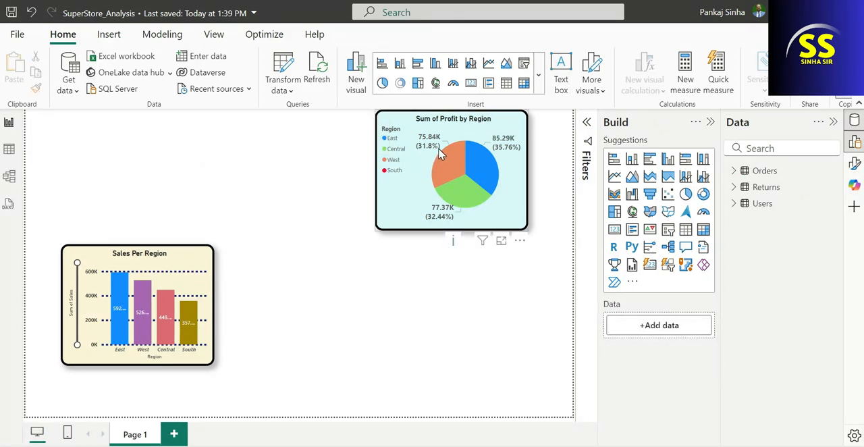
key(Delete)
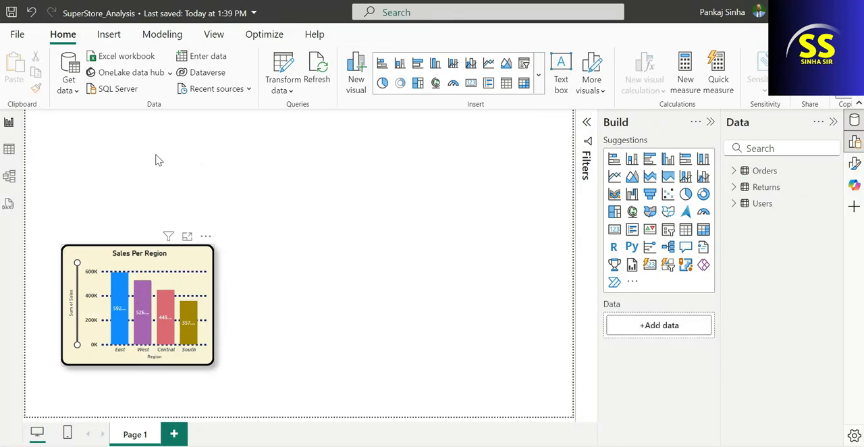
drag(160, 263, 125, 128)
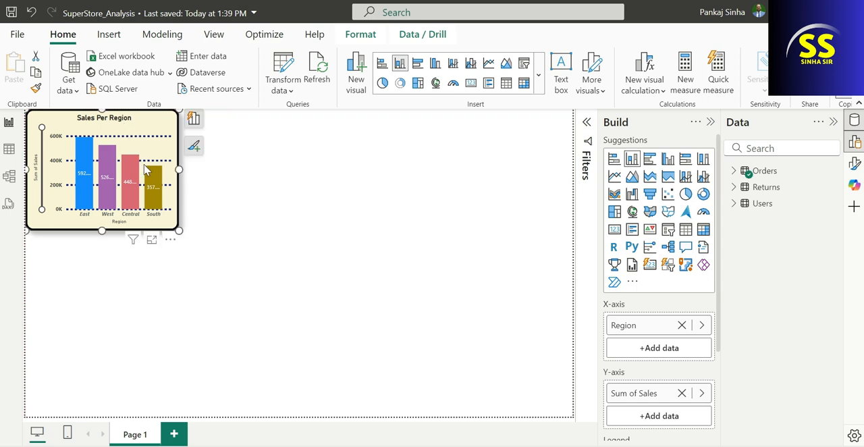
Insert an empty pie chart and place it beside the Sales Per Region column chart
click(303, 253)
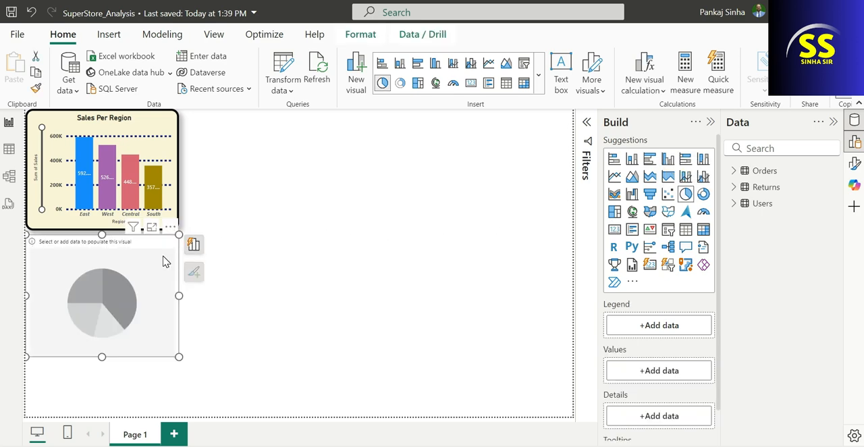
drag(163, 261, 357, 143)
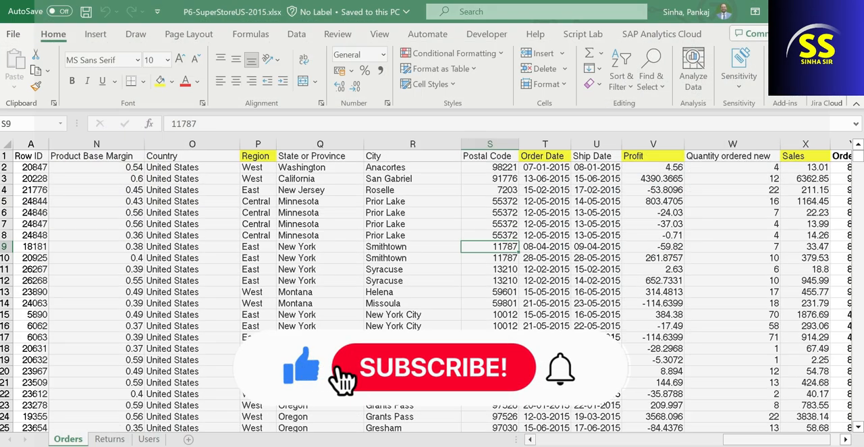
Review the location, customer and product columns on the Orders sheet of the P6-SuperStoreUS-2015.xlsx workbook in Excel
scroll(161, 314, down, 3)
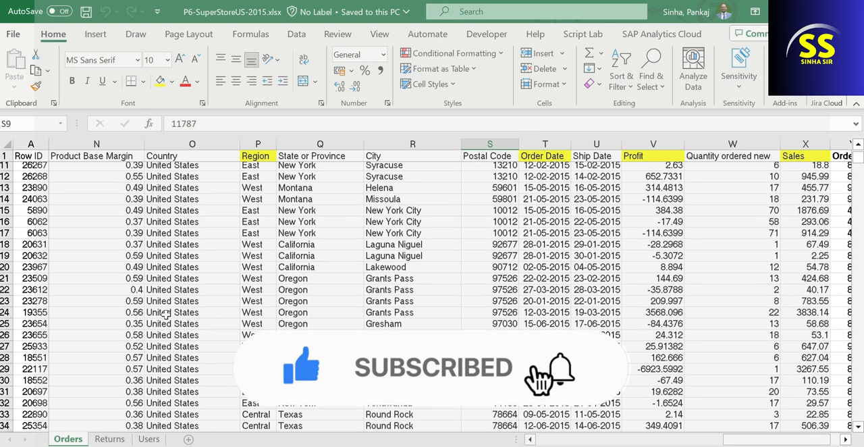
scroll(170, 315, up, 3)
click(203, 158)
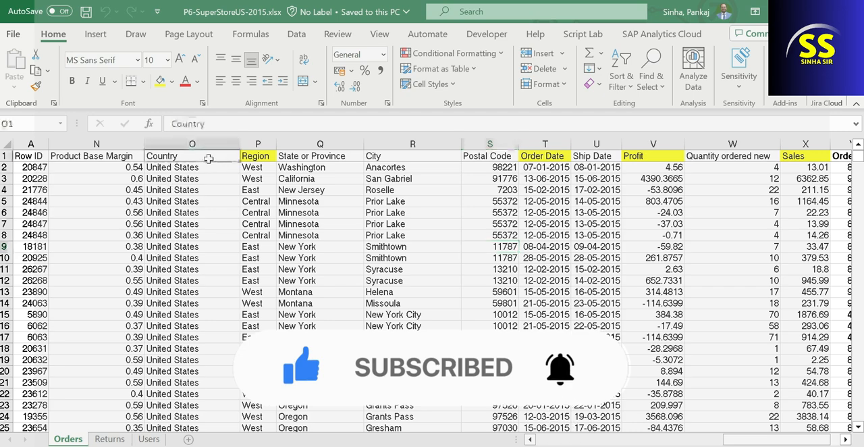
click(271, 157)
click(382, 158)
click(497, 162)
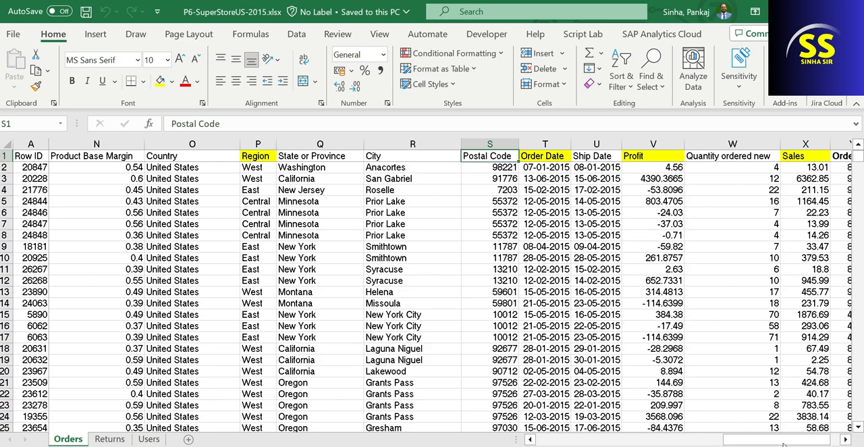
drag(787, 440, 568, 441)
scroll(295, 227, down, 3)
scroll(328, 282, up, 3)
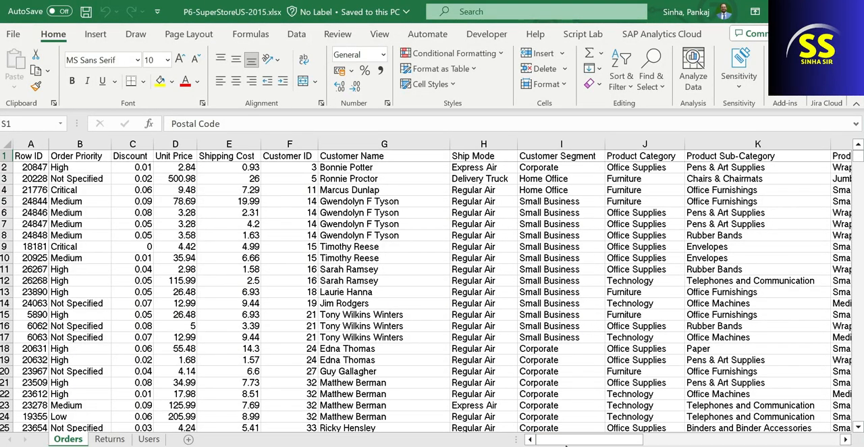
Examine the Region and Sales columns on the Orders sheet, and return to the Power BI report
drag(588, 439, 750, 442)
drag(343, 160, 345, 305)
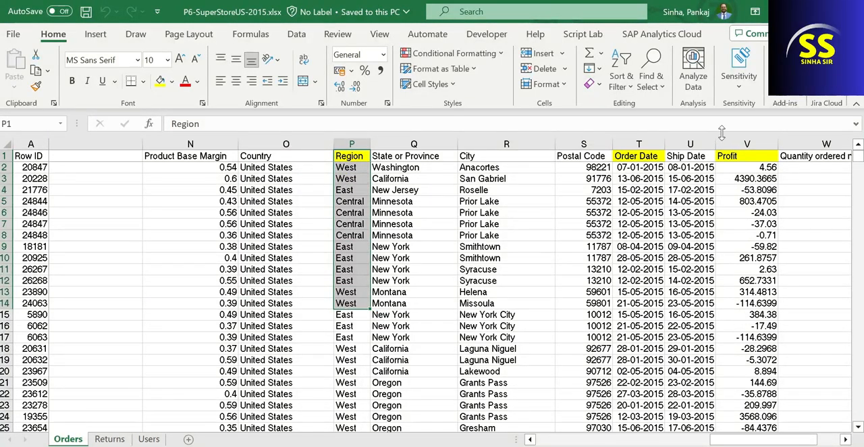
drag(738, 440, 765, 440)
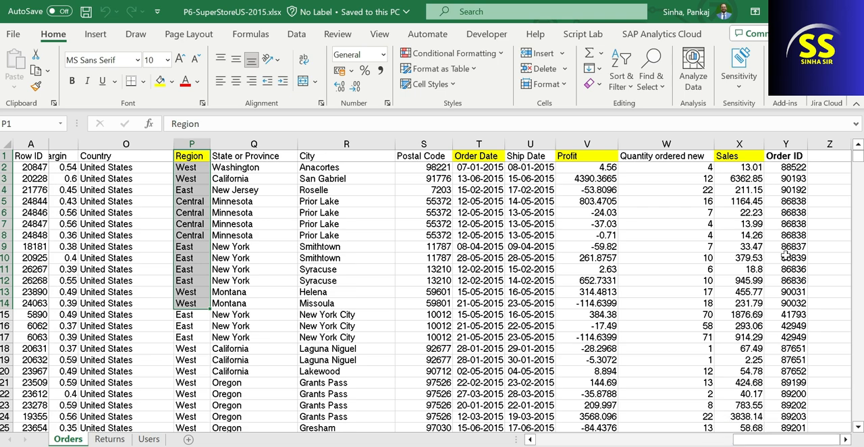
drag(749, 156, 749, 314)
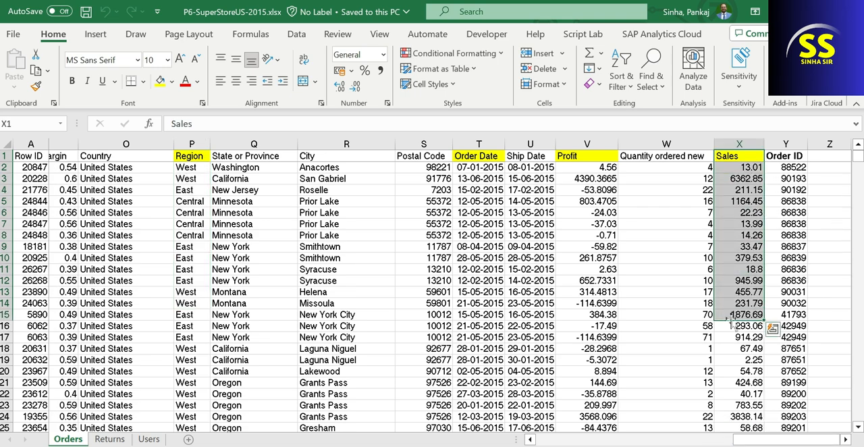
drag(204, 179, 200, 257)
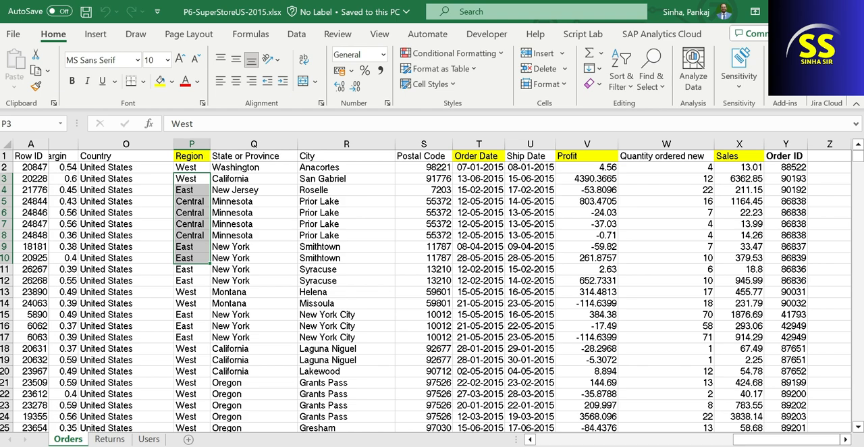
click(849, 12)
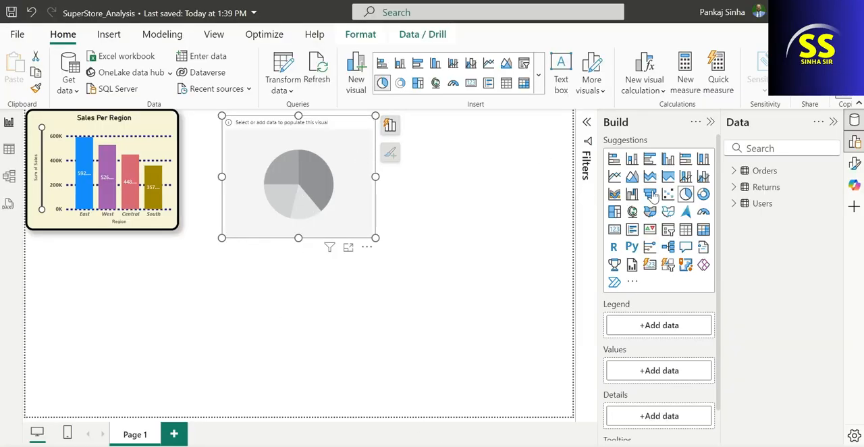
Populate the empty pie chart from the Orders table, with Region as the legend and Sales as the values
click(733, 171)
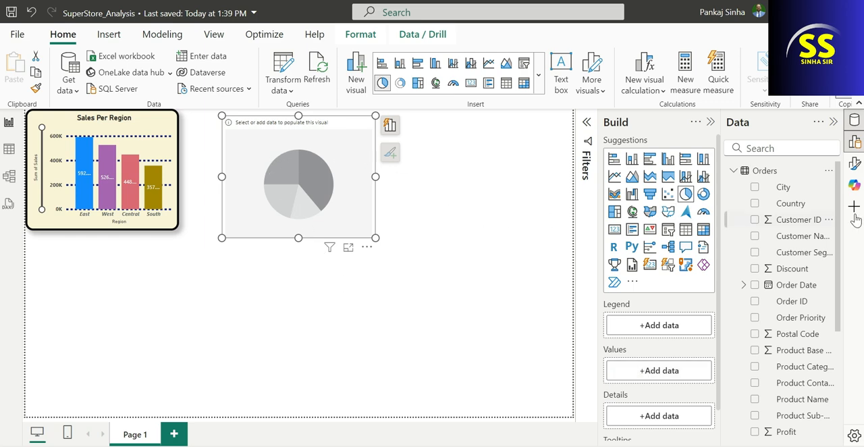
scroll(778, 335, down, 5)
scroll(779, 341, down, 2)
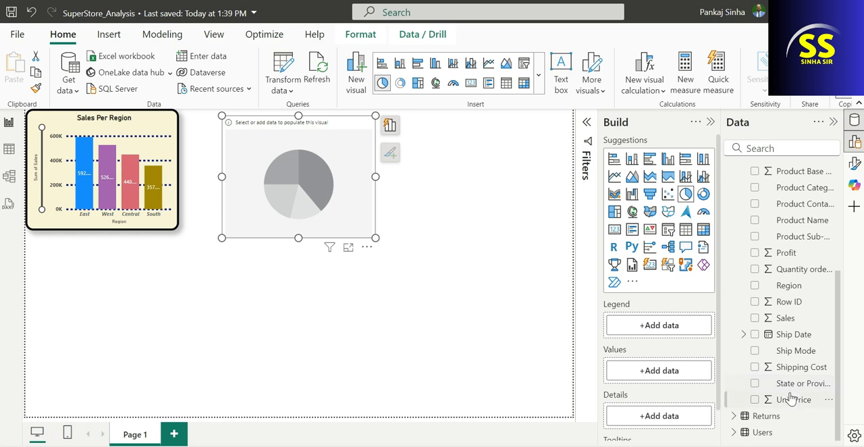
scroll(785, 331, up, 3)
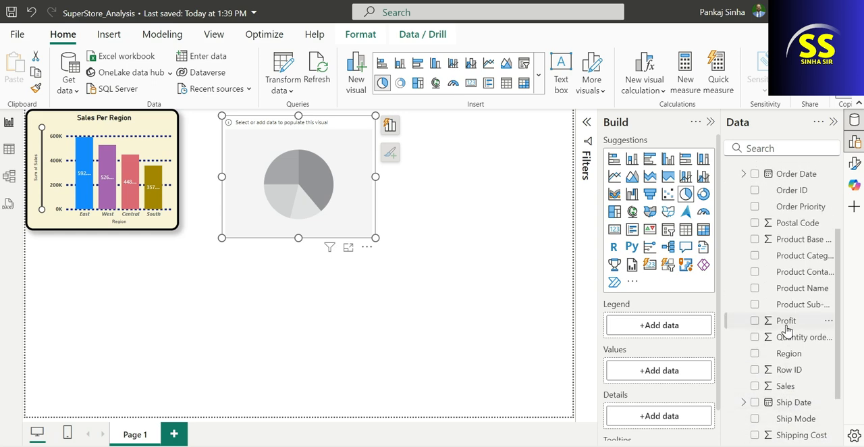
scroll(785, 325, down, 3)
drag(783, 285, 672, 327)
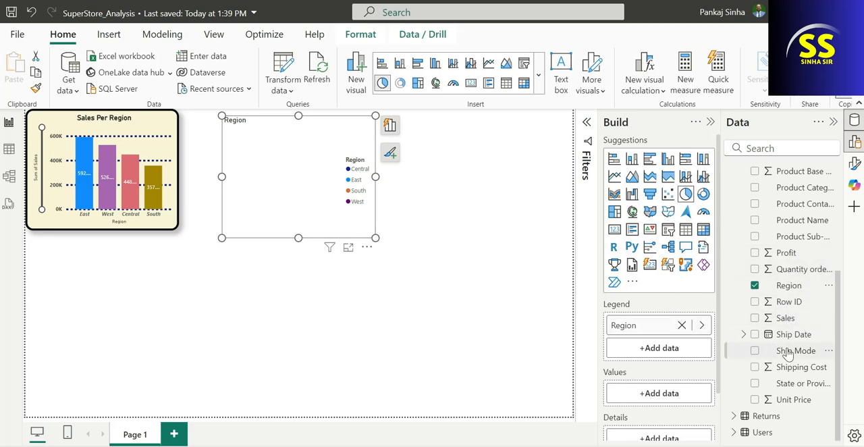
drag(783, 324, 675, 395)
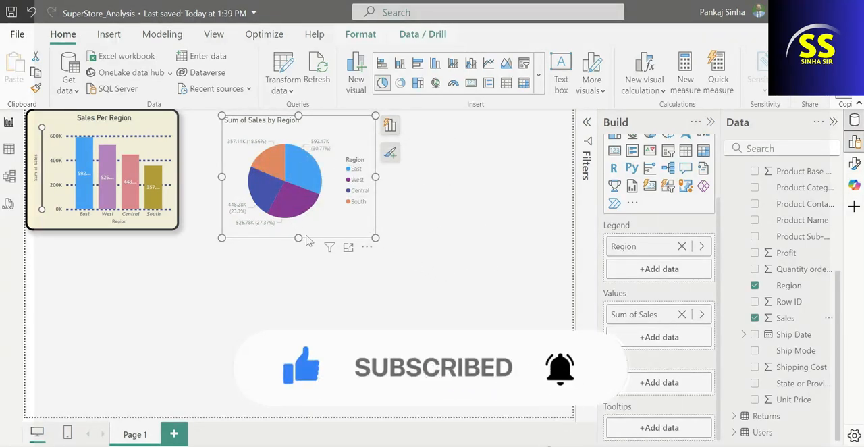
Copy the Sales Per Region chart's formatting onto the sales pie chart, and align the pie chart with the page's upper edge
click(153, 122)
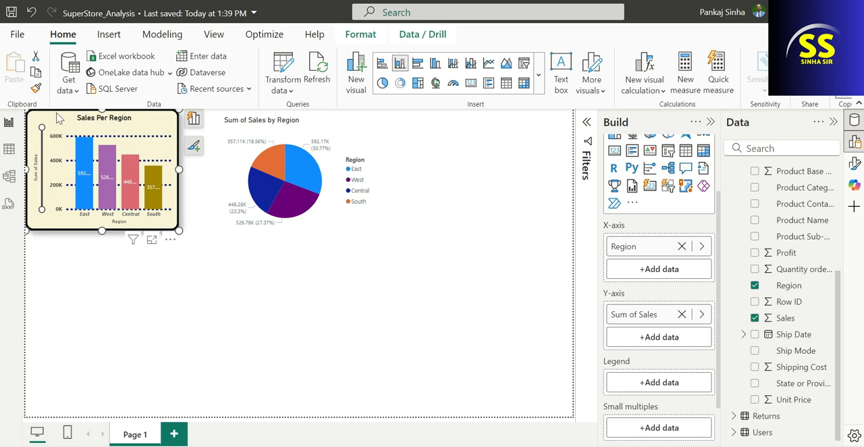
click(36, 88)
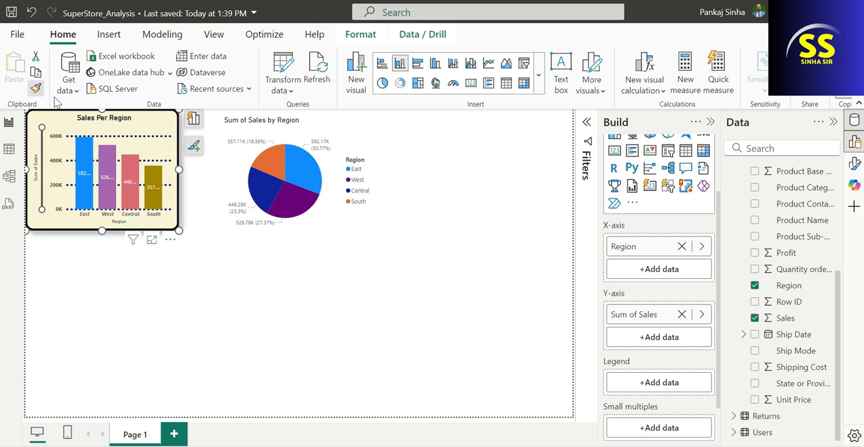
click(300, 133)
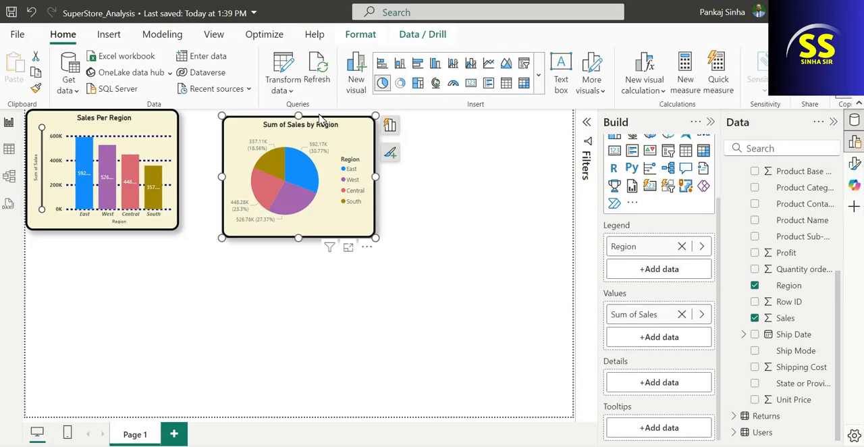
drag(320, 133, 301, 121)
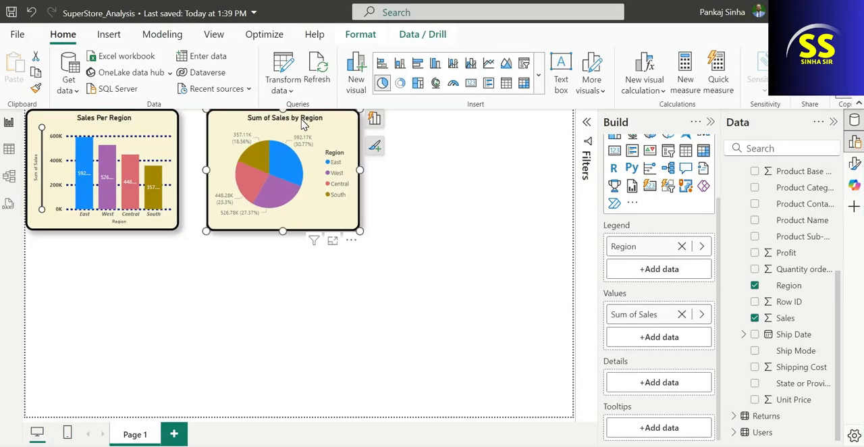
Open the formatting options of the Sum of Sales by Region pie chart
click(435, 160)
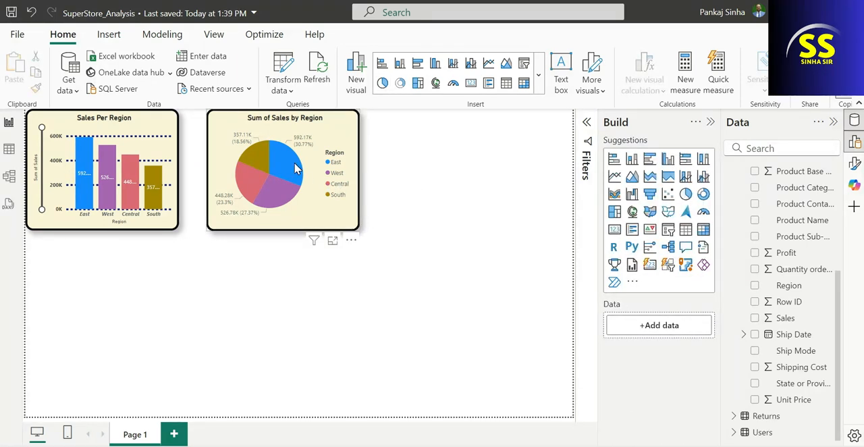
click(323, 160)
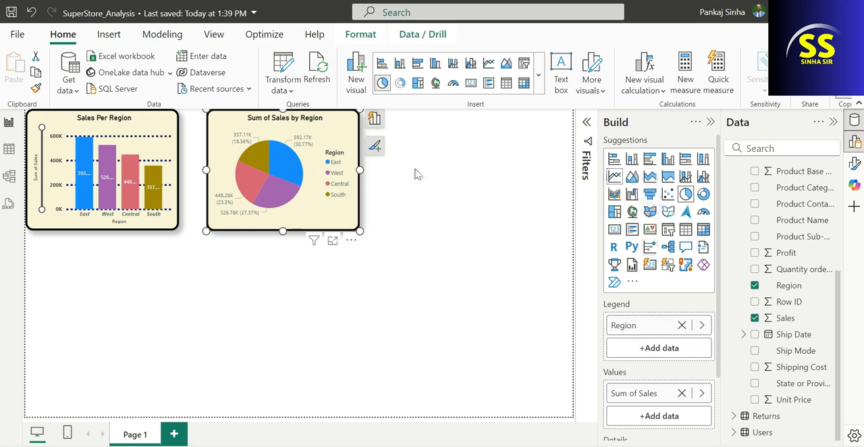
click(291, 145)
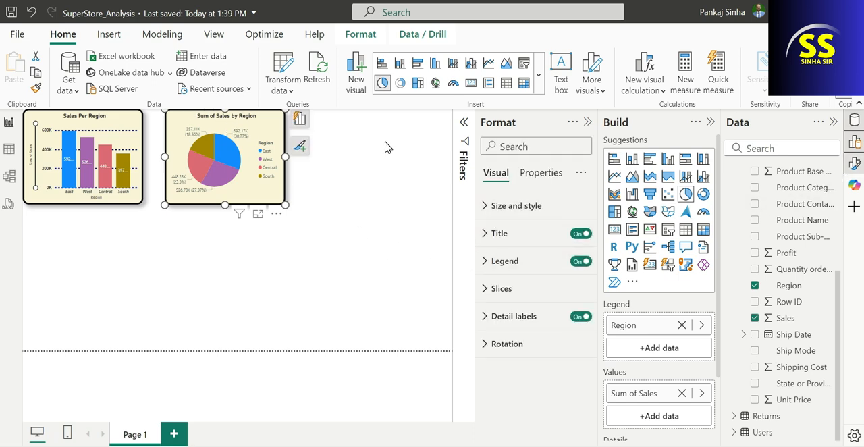
Insert a second pie chart beside the sales pie chart, with Region as the legend and Profit as the values
click(357, 143)
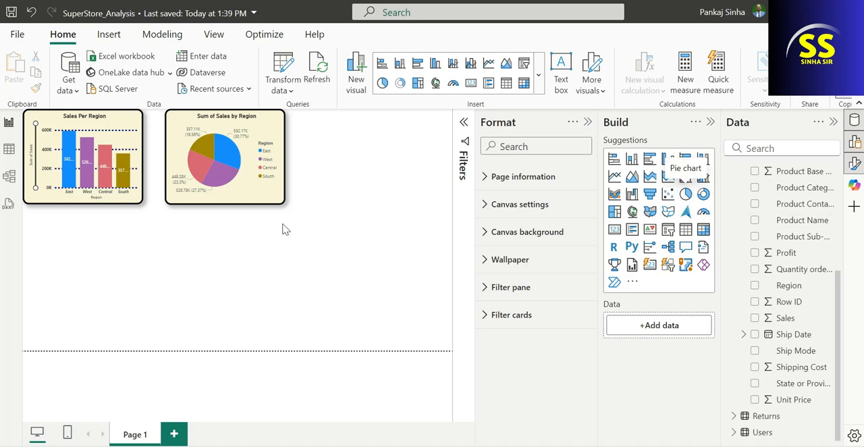
drag(133, 259, 415, 157)
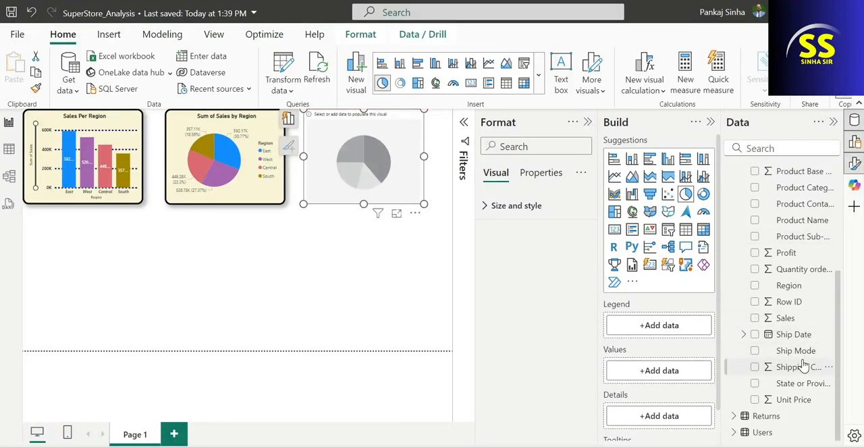
scroll(790, 337, up, 1)
scroll(780, 331, down, 1)
scroll(780, 331, down, 1)
drag(783, 289, 682, 328)
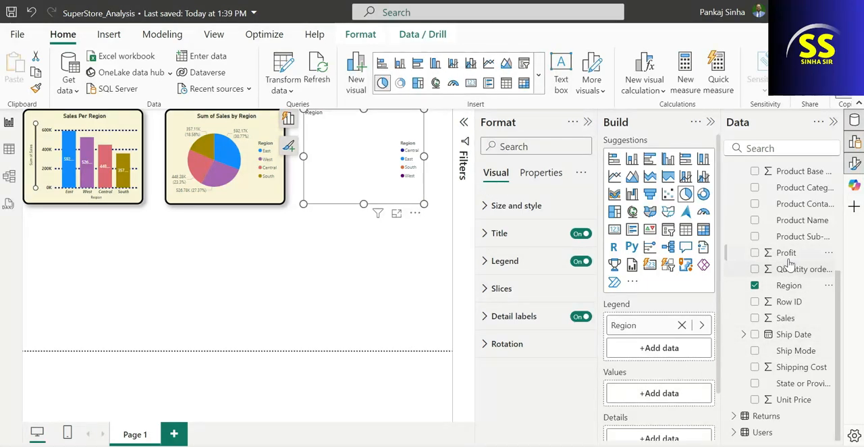
drag(783, 256, 671, 400)
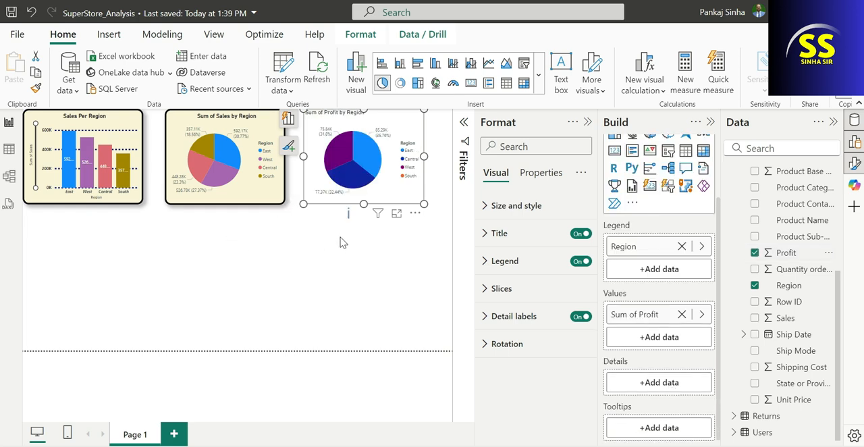
Copy the sales pie chart's formatting onto the Sum of Profit by Region pie chart
click(36, 88)
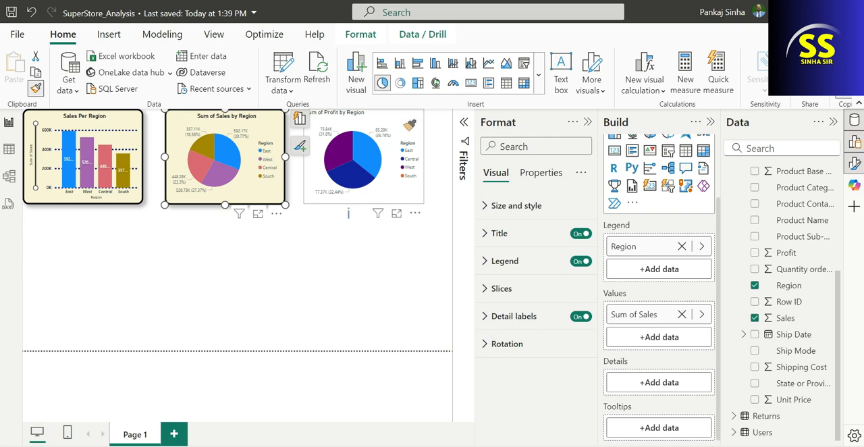
click(405, 128)
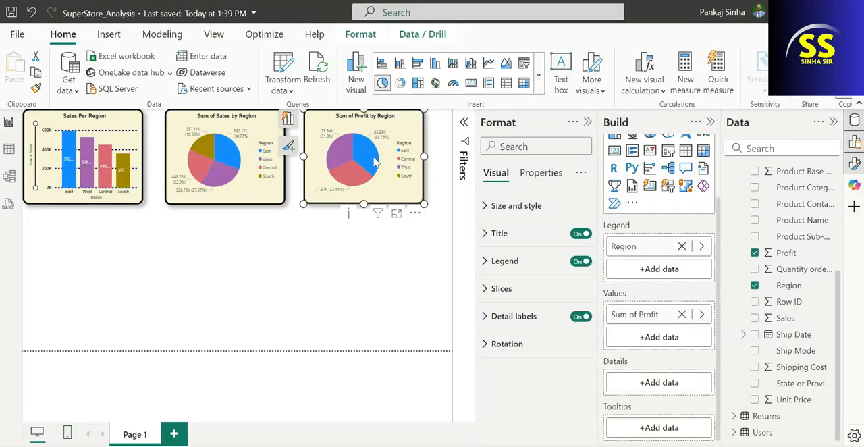
mouse_move(355, 166)
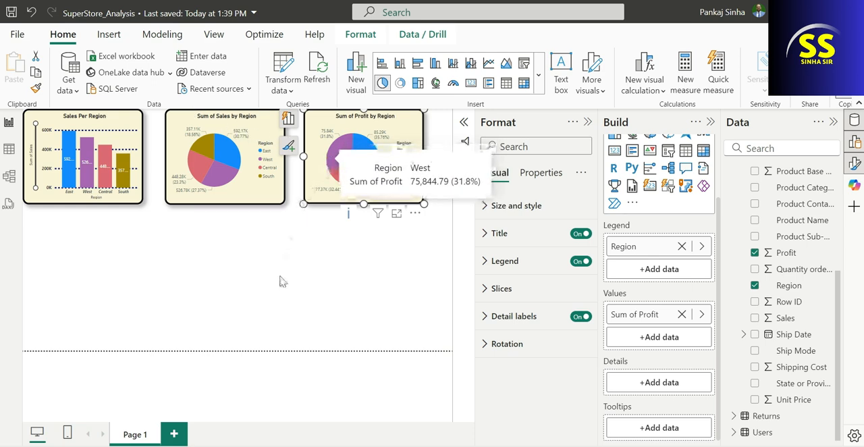
Set the Sum of Sales by Region pie chart's background to the custom yellow #F5CB02
click(257, 133)
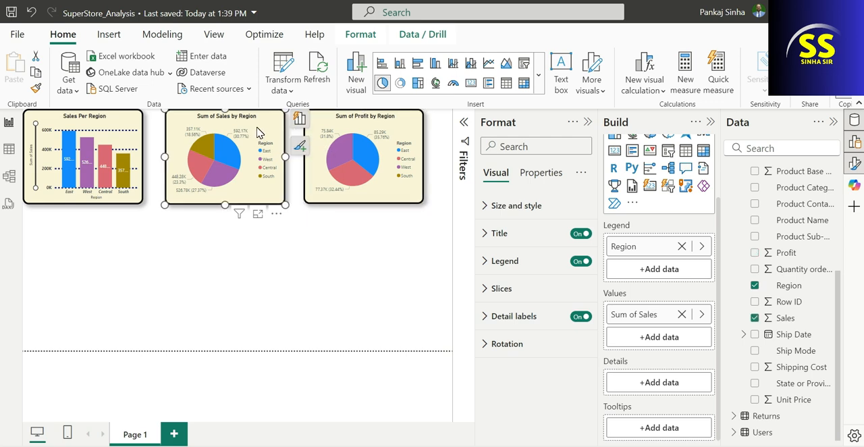
click(854, 163)
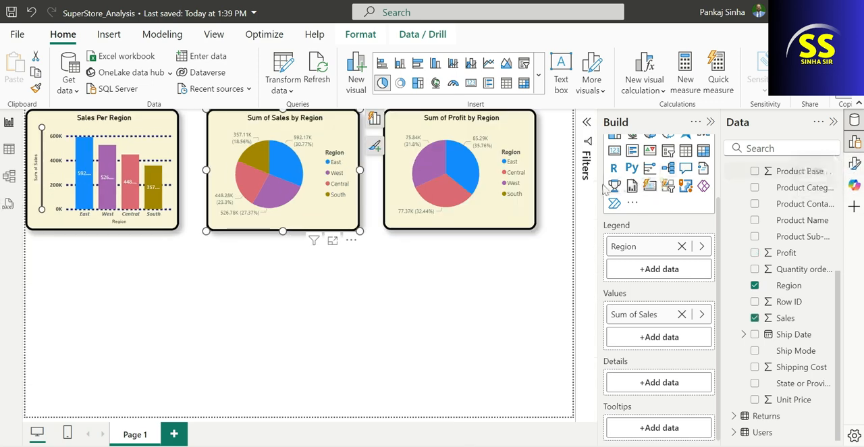
click(854, 164)
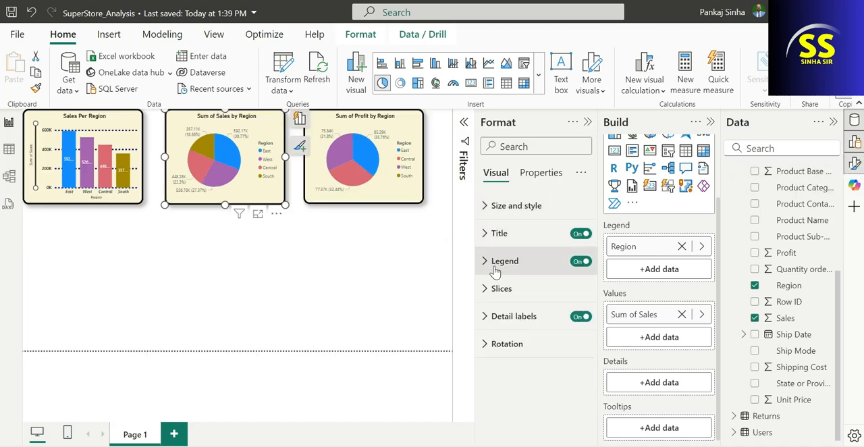
click(481, 206)
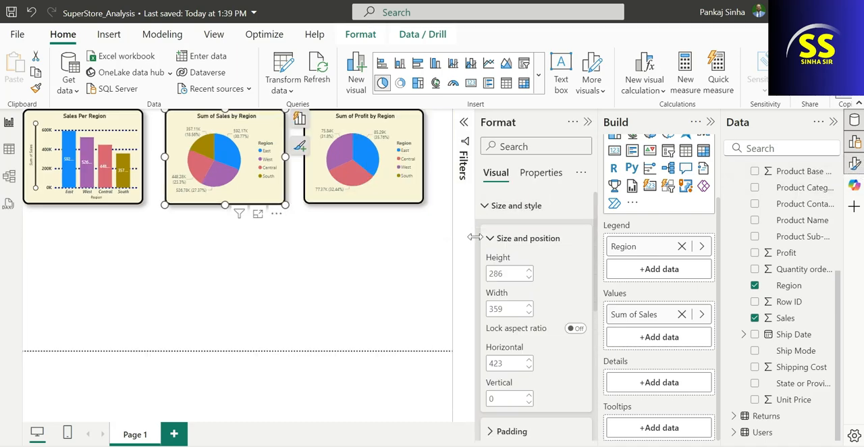
scroll(519, 291, down, 2)
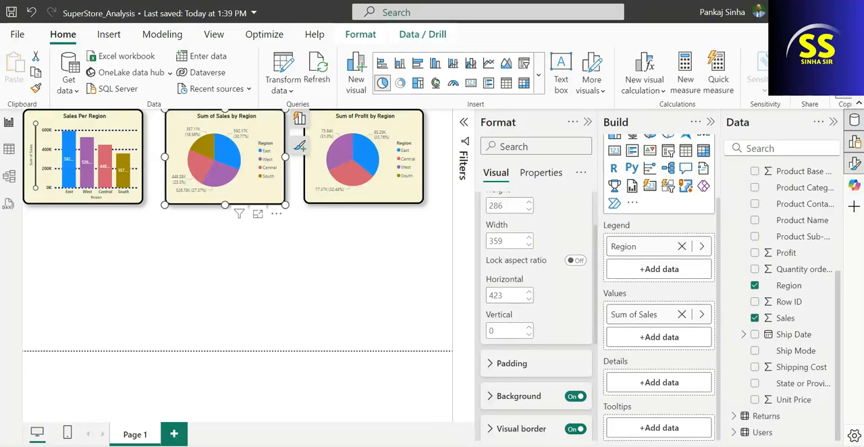
scroll(533, 283, down, 4)
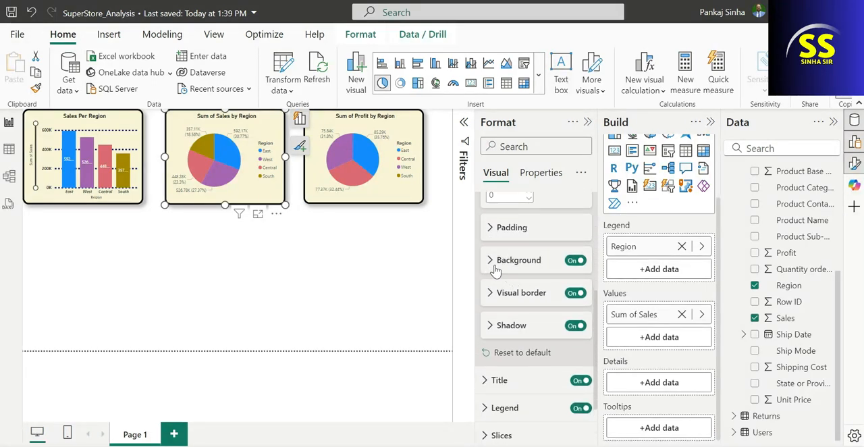
click(492, 259)
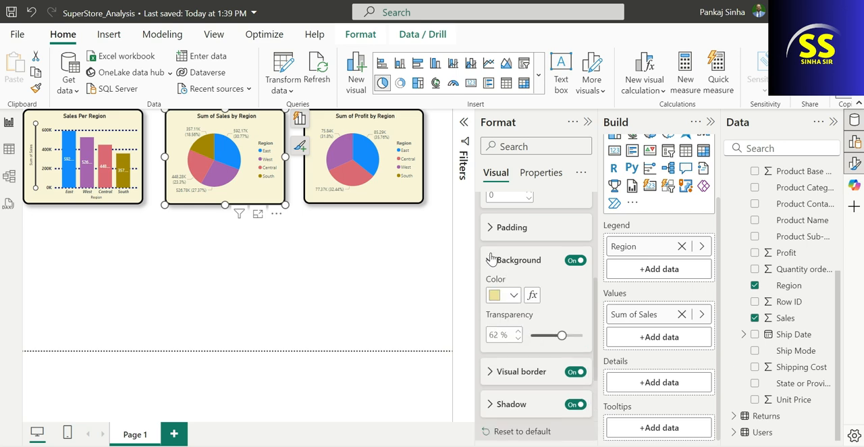
click(514, 295)
click(544, 268)
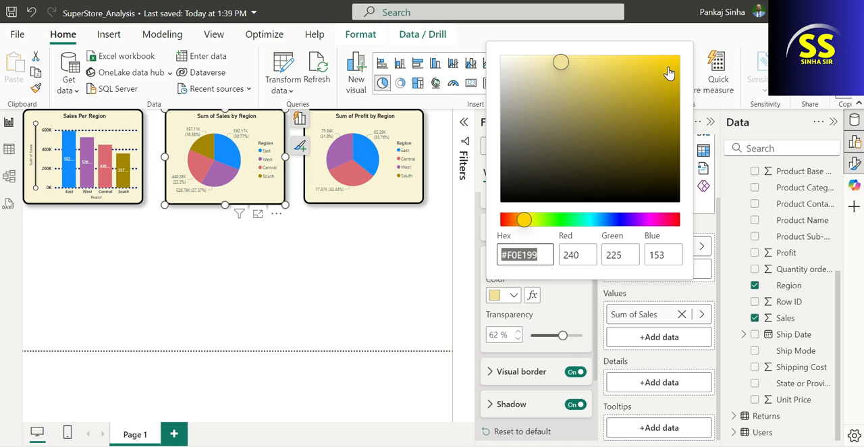
click(673, 61)
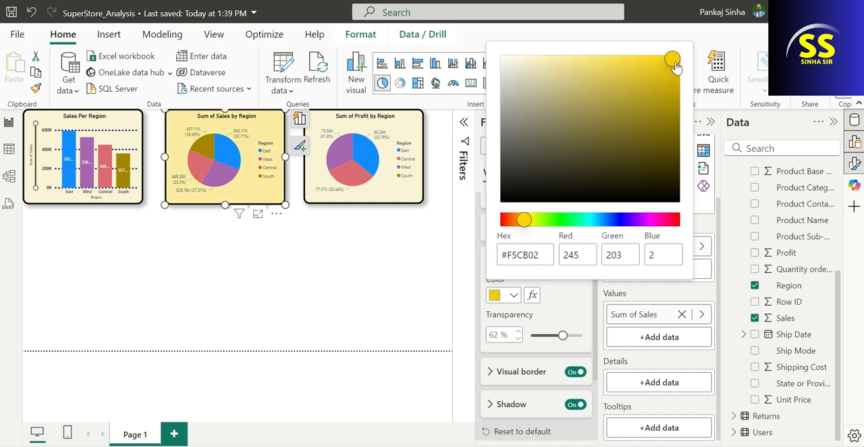
click(564, 309)
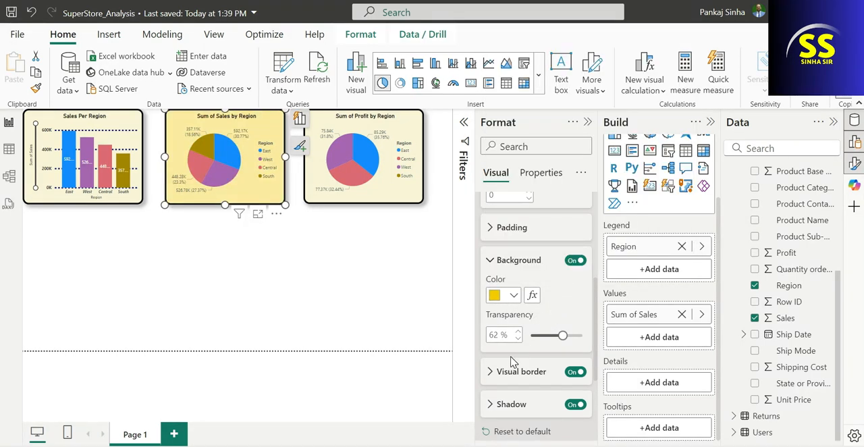
Shorten the sales pie chart's title to "Sales by Region"
scroll(513, 362, down, 2)
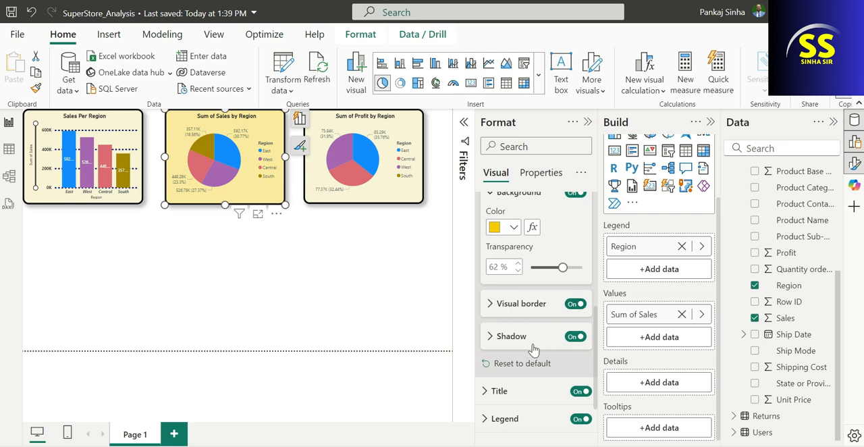
scroll(523, 339, down, 2)
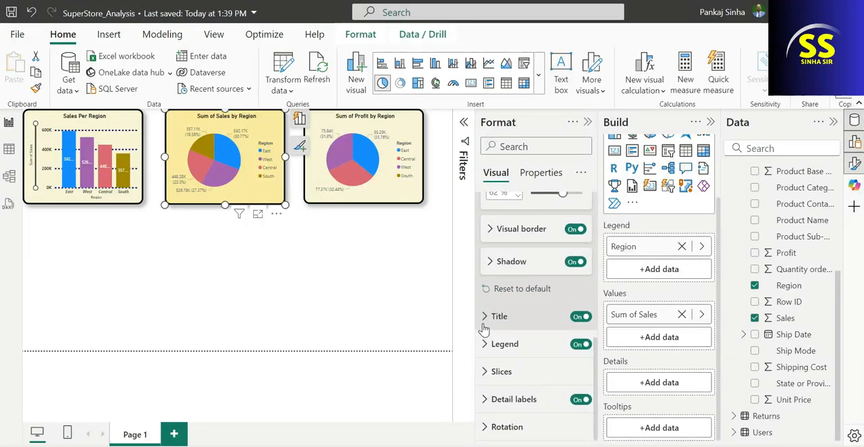
click(484, 320)
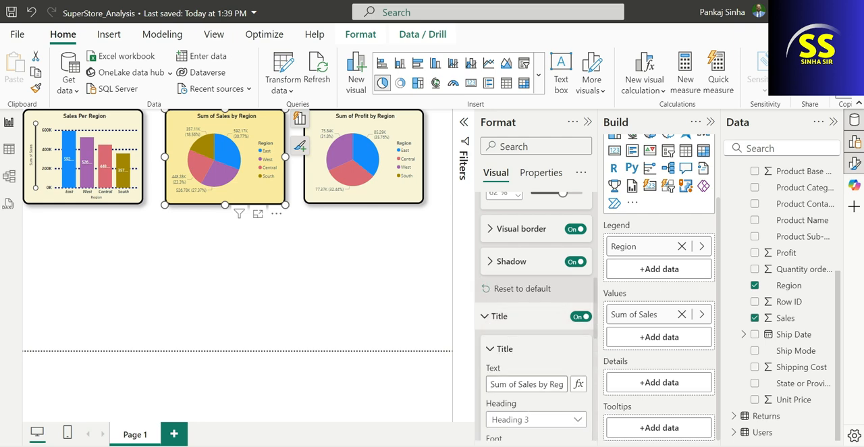
click(522, 385)
drag(519, 384, 475, 384)
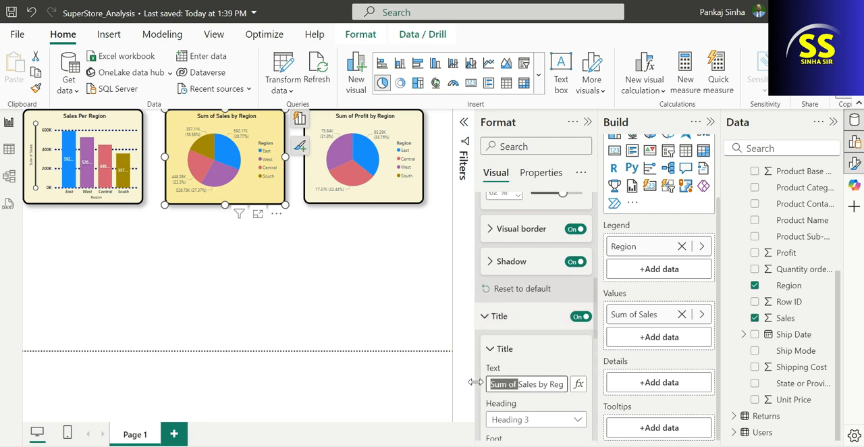
key(BackSpace)
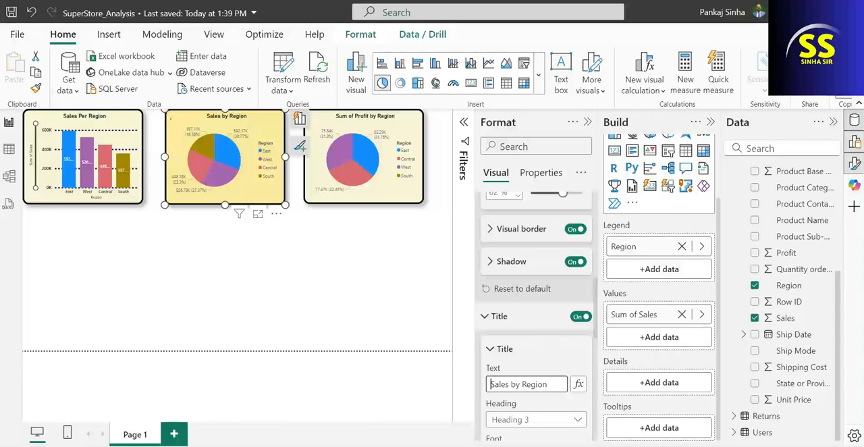
click(536, 349)
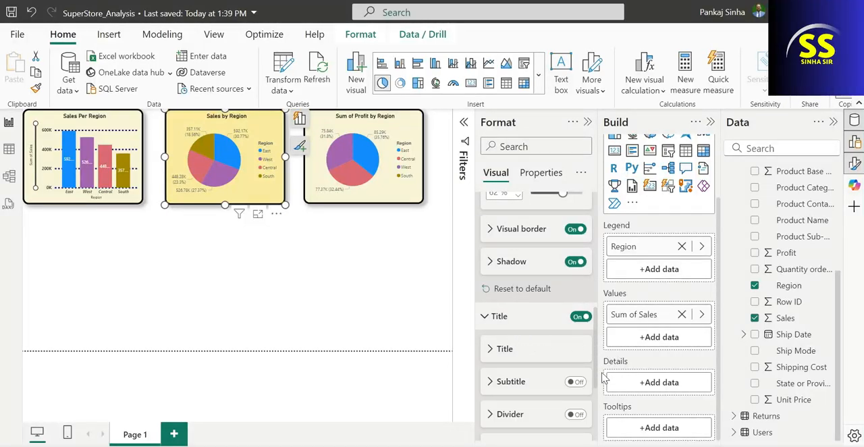
Open the legend options of the Sales by Region pie chart, down to its position setting
scroll(516, 365, down, 3)
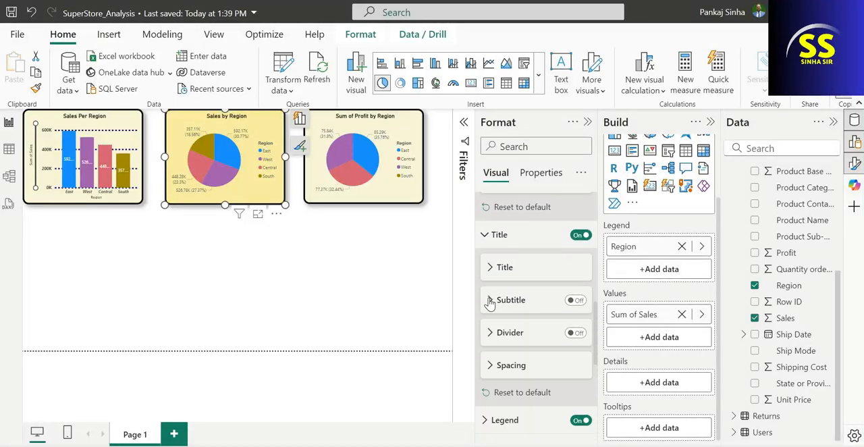
scroll(493, 351, down, 3)
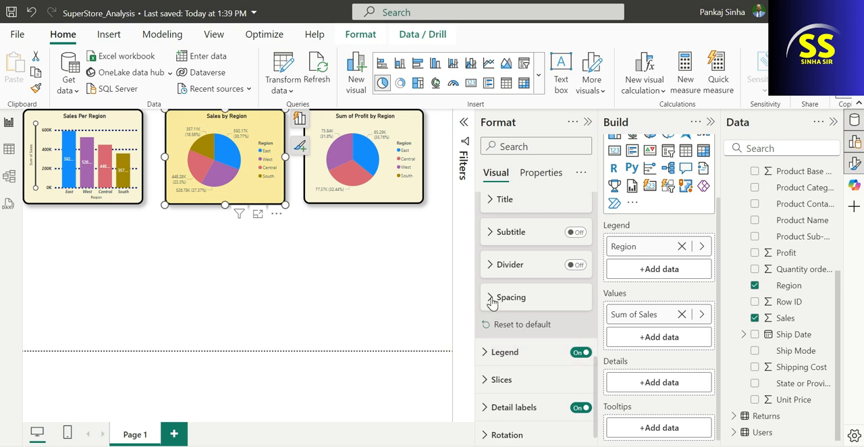
click(488, 352)
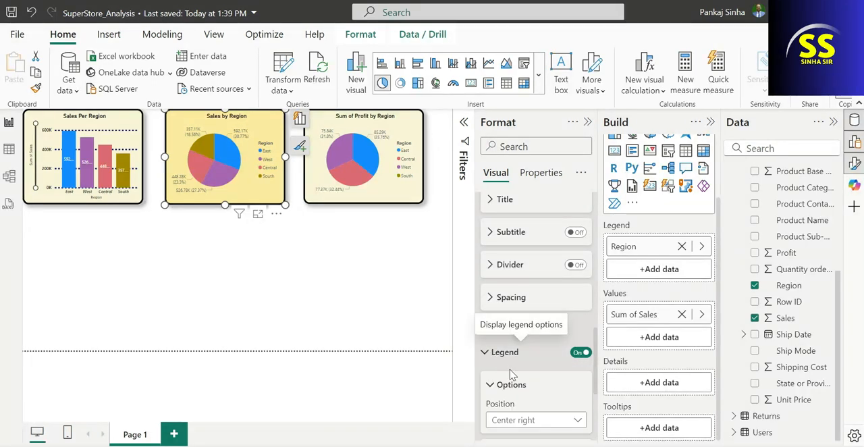
scroll(491, 364, down, 5)
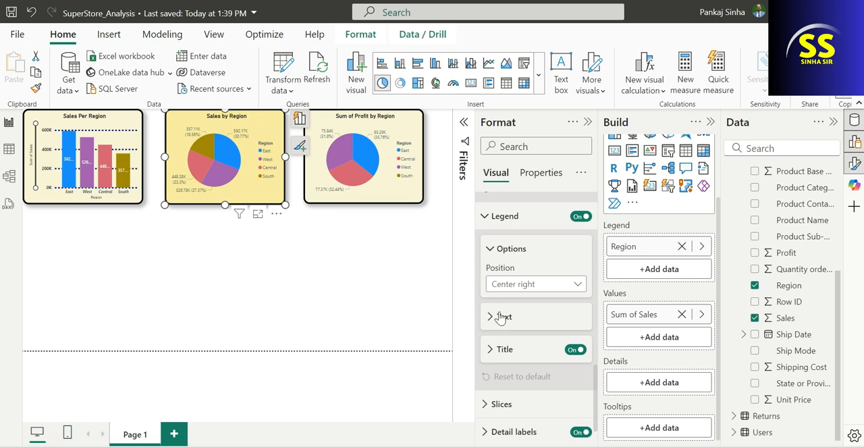
Try the sales pie chart's legend at Top center, Top left stacked, Top left, Top center again, and Top right
click(528, 288)
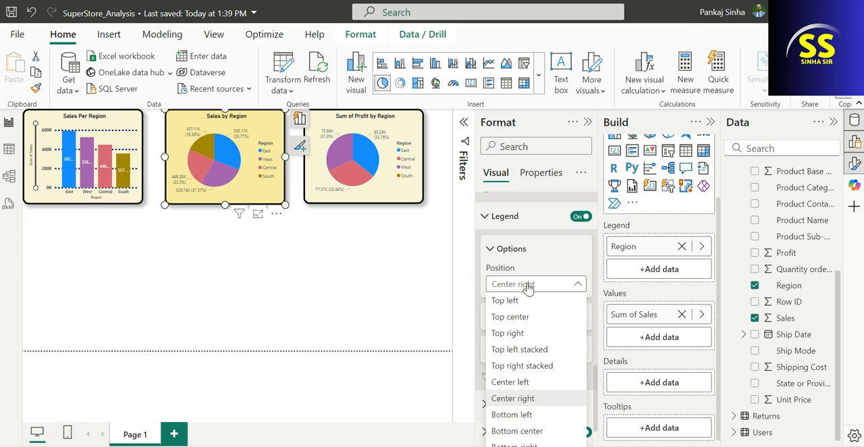
click(511, 317)
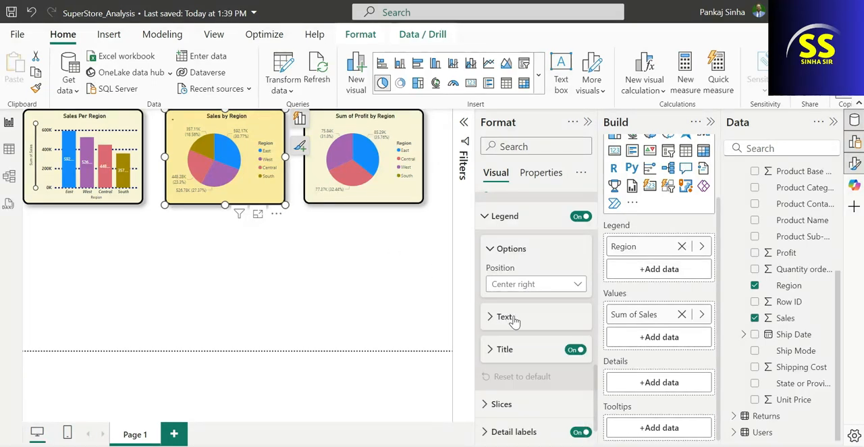
click(541, 287)
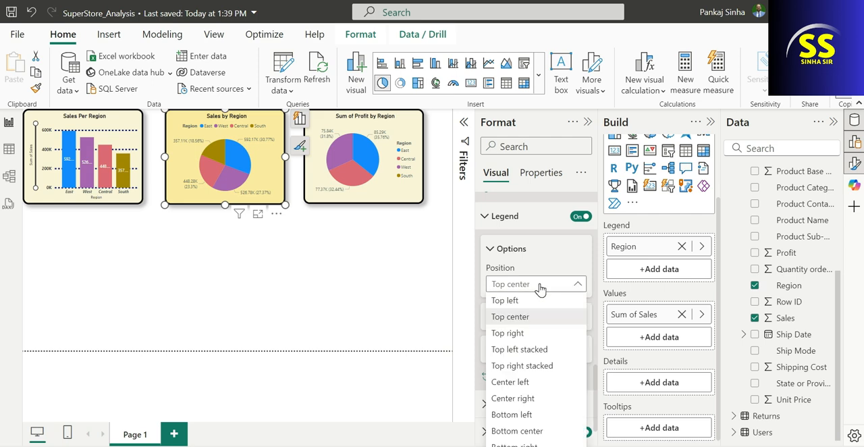
click(511, 351)
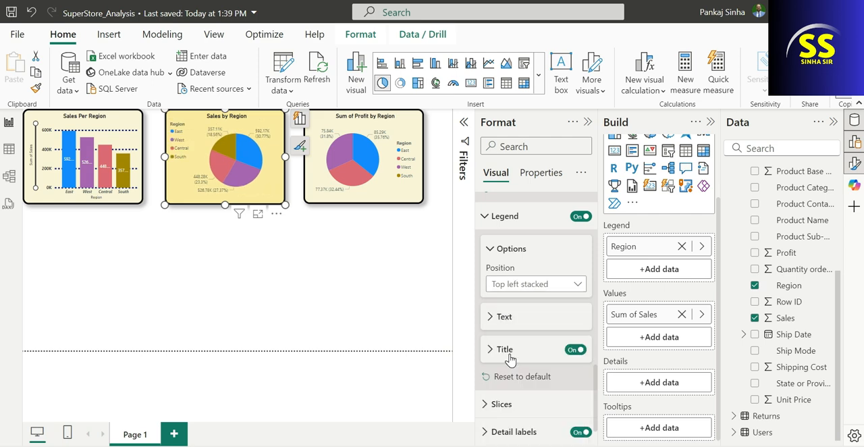
click(556, 285)
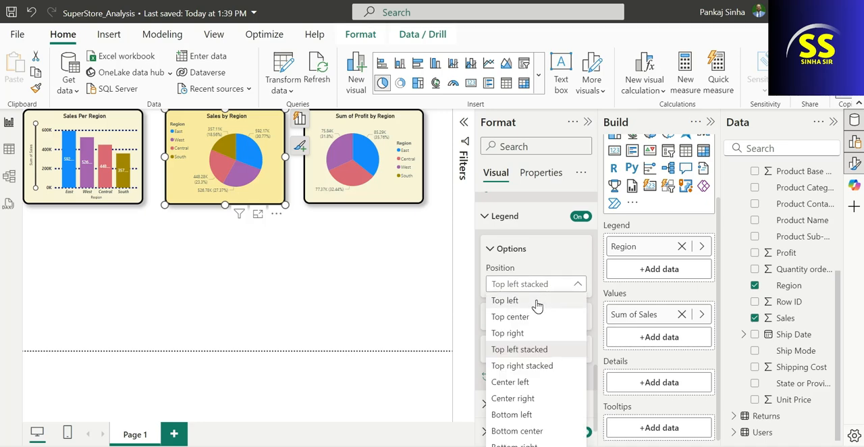
click(536, 301)
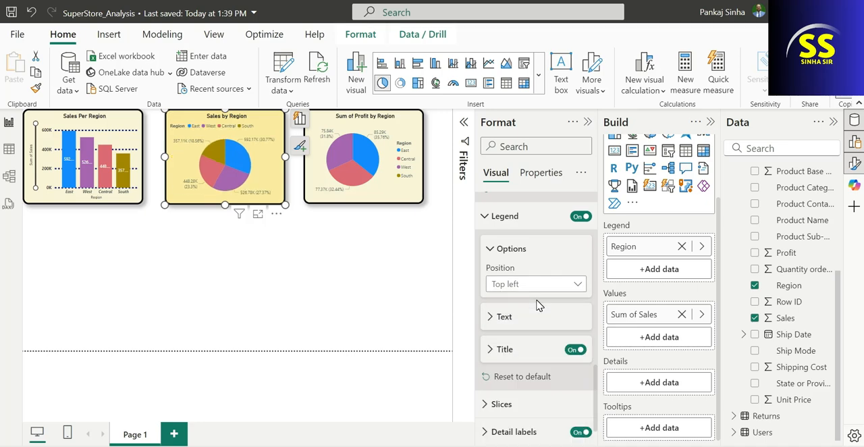
click(551, 285)
click(527, 319)
click(548, 287)
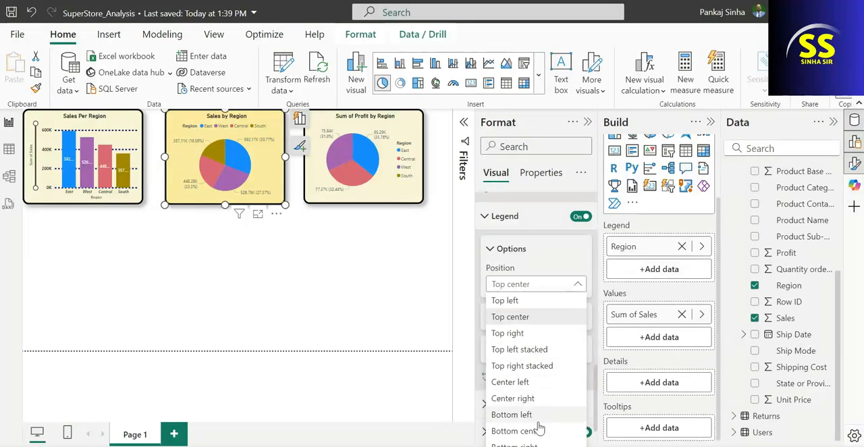
click(530, 333)
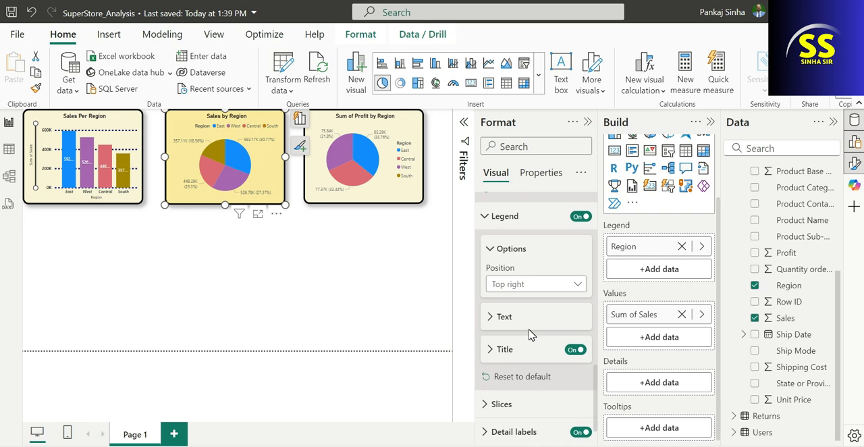
Set the Sales by Region pie chart's legend position to Top right stacked
click(535, 284)
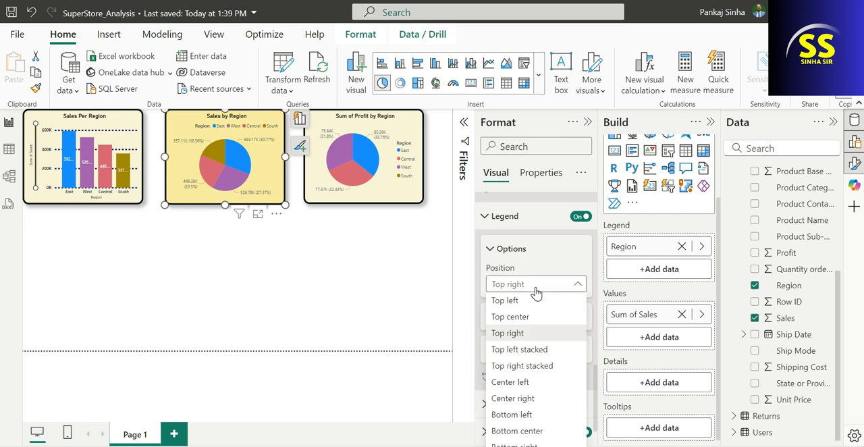
click(511, 368)
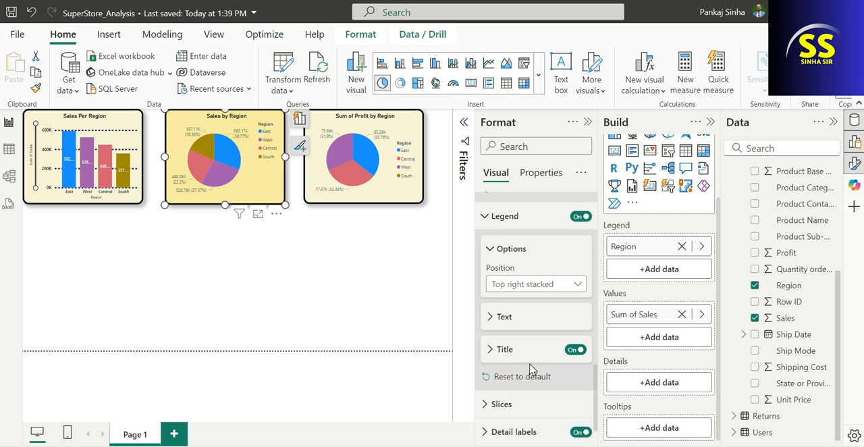
scroll(554, 349, down, 1)
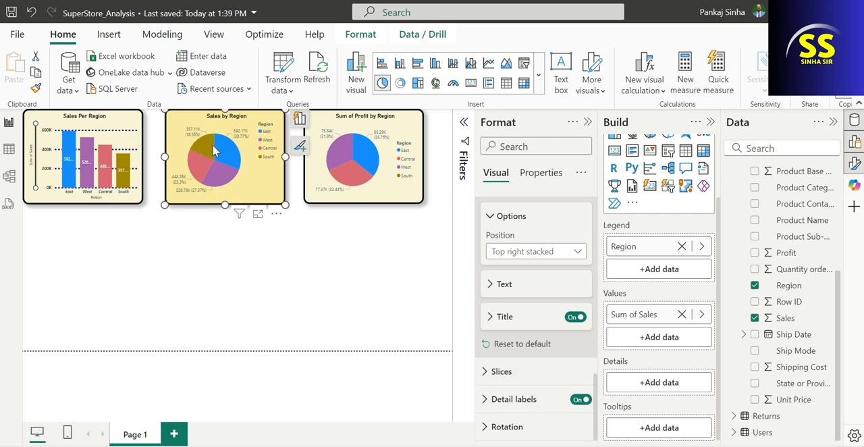
mouse_move(229, 169)
Color the East slice of the Sales by Region pie chart dark blue and the West slice orange
click(483, 372)
scroll(556, 357, down, 3)
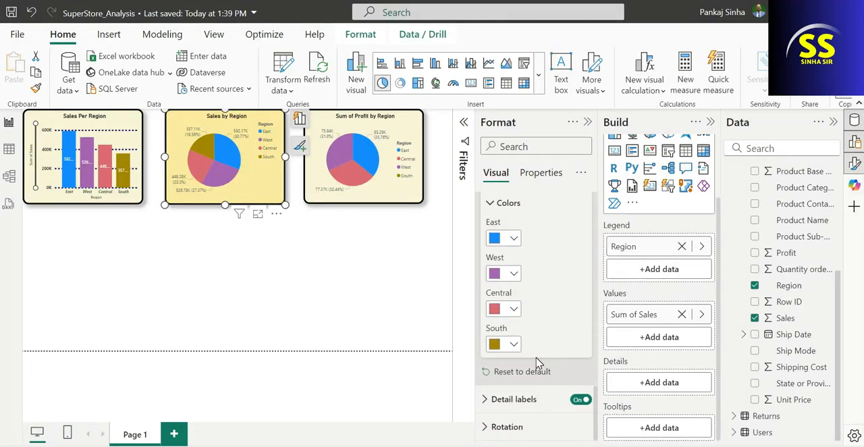
click(513, 239)
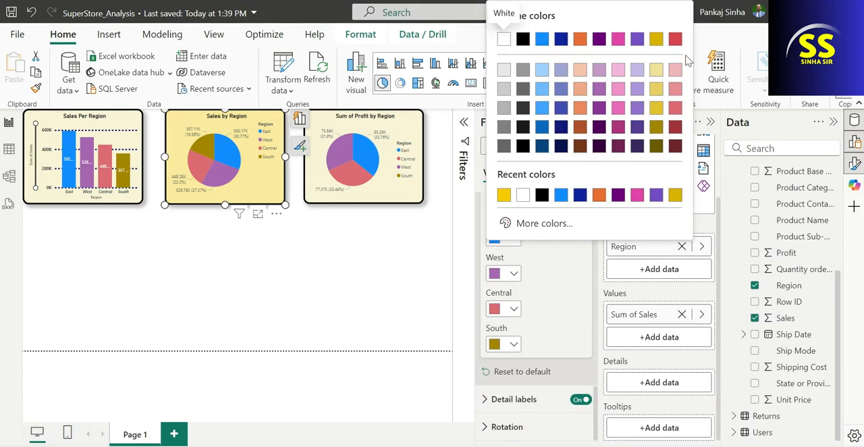
click(561, 39)
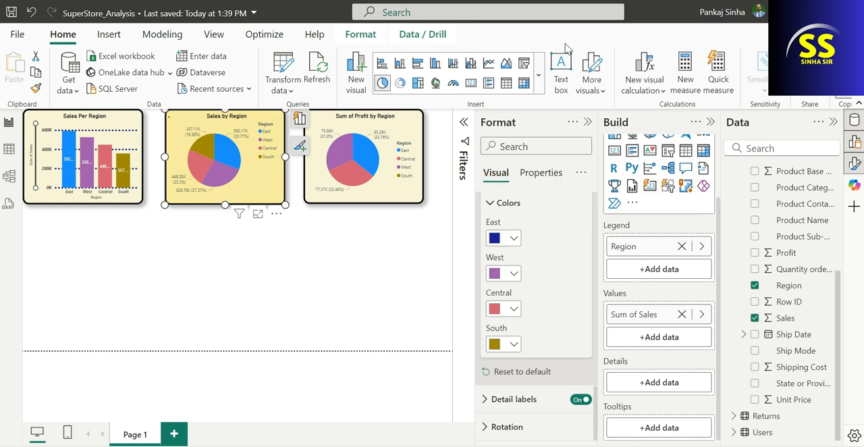
click(512, 274)
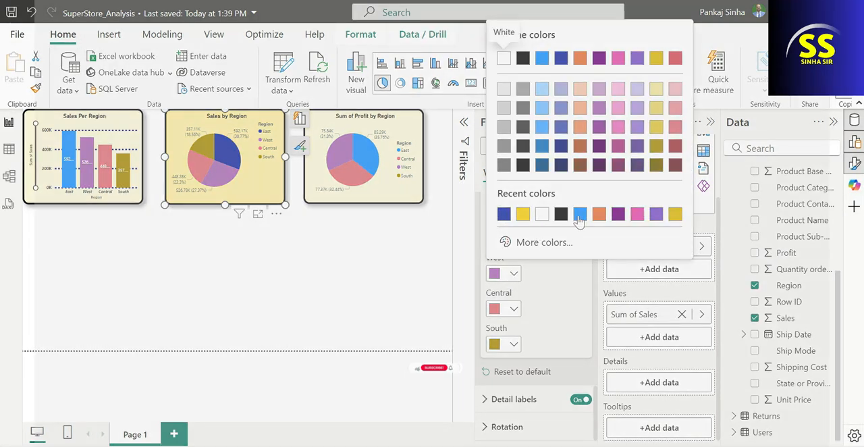
click(598, 214)
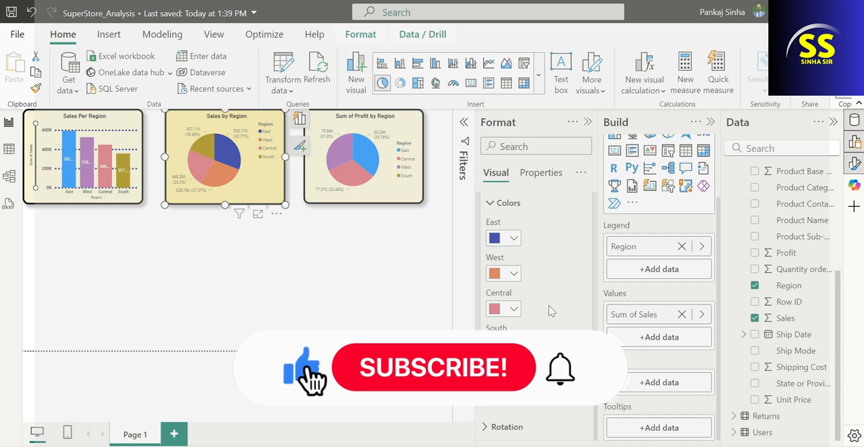
Give the Central slice of the sales pie chart the custom bright red #F20518
click(515, 310)
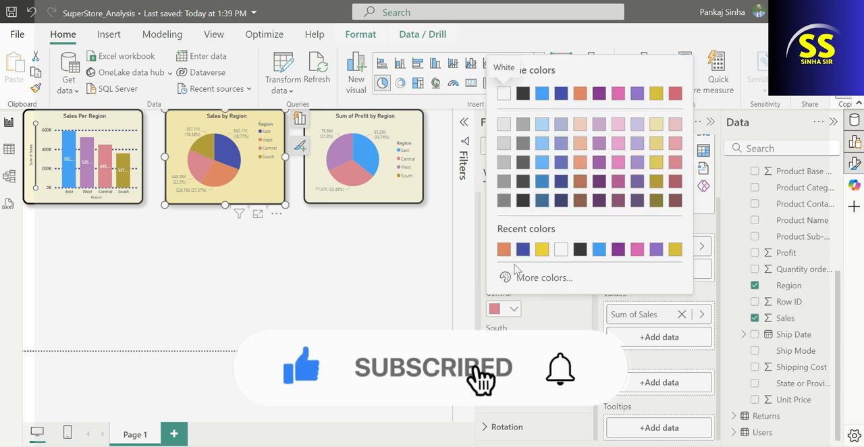
click(508, 276)
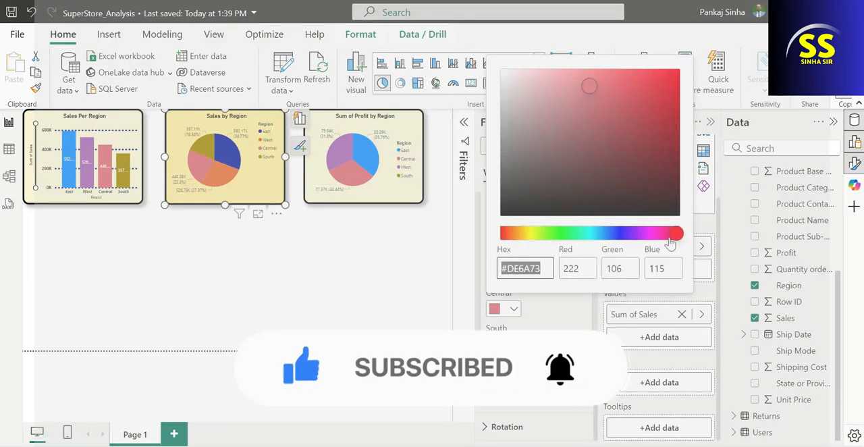
click(675, 81)
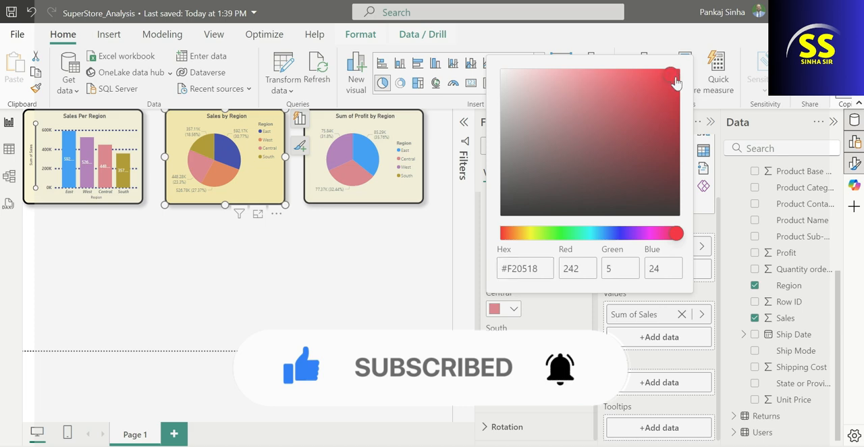
click(498, 326)
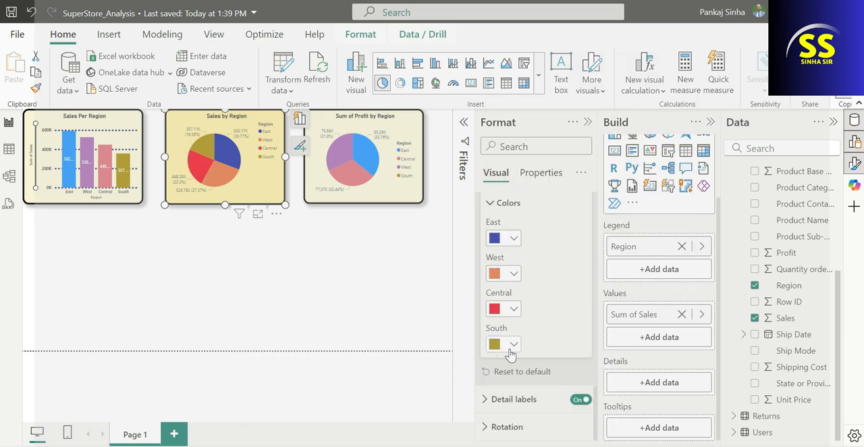
Give the South slice of the sales pie chart a custom bright green color
click(507, 345)
click(530, 316)
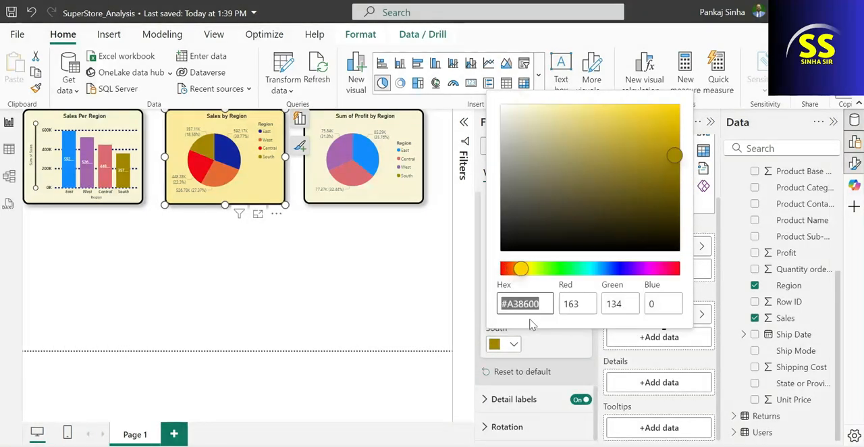
click(561, 268)
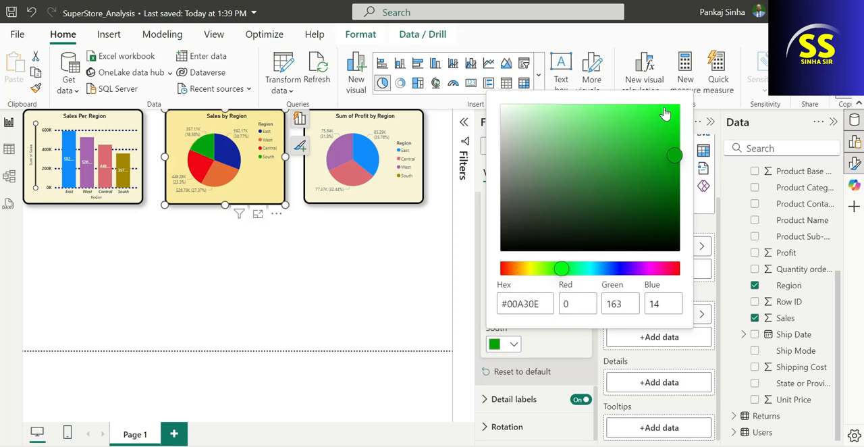
drag(666, 112, 665, 105)
click(404, 264)
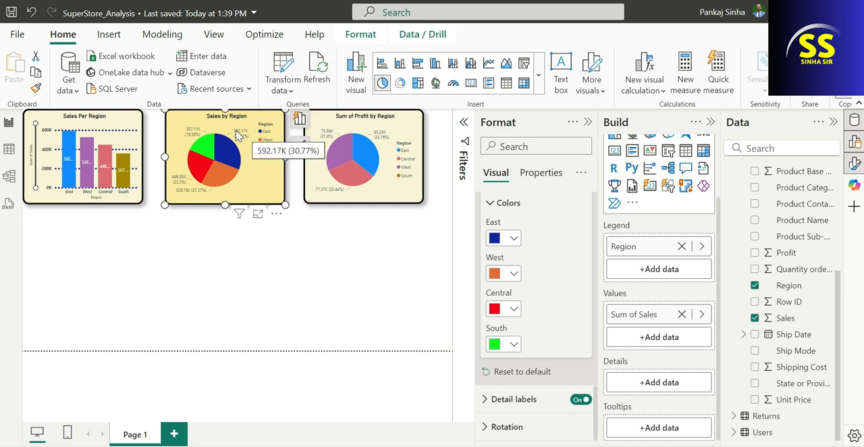
Open the detail label options of the Sales by Region pie chart
click(487, 400)
scroll(550, 341, down, 3)
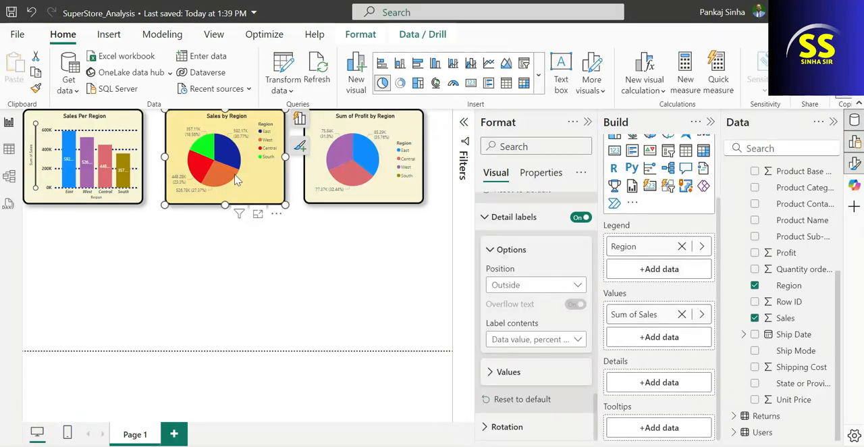
mouse_move(224, 172)
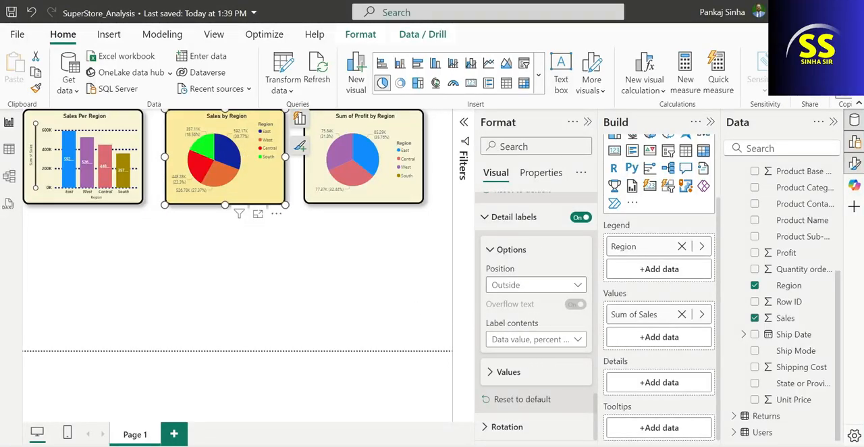
Try changing the position of the sales pie chart's detail labels, ending on Outside
click(501, 291)
click(501, 316)
click(533, 287)
click(532, 302)
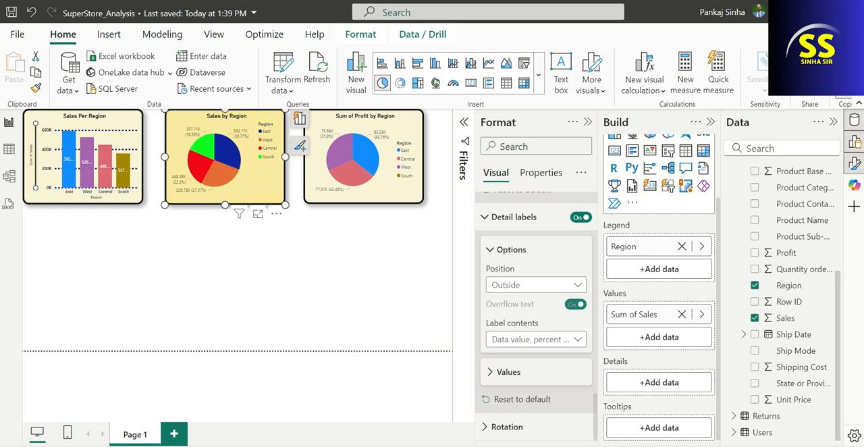
Make the sales pie chart's detail label values bold and set their font size to 12
click(491, 372)
scroll(513, 324, down, 3)
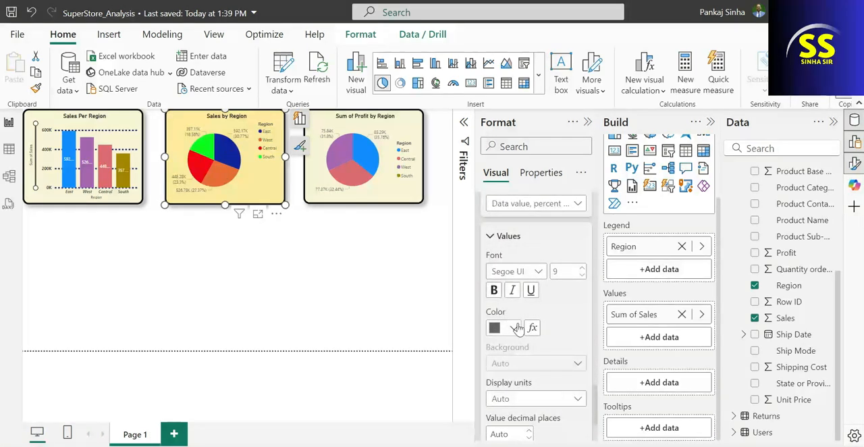
click(493, 290)
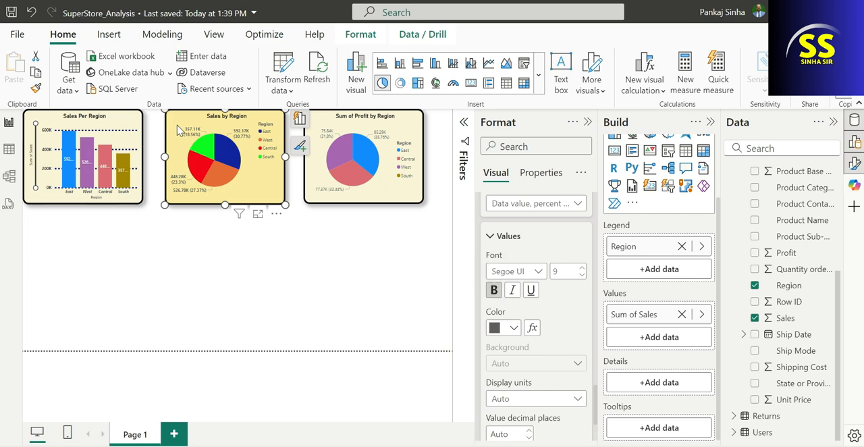
text(12)
key(Return)
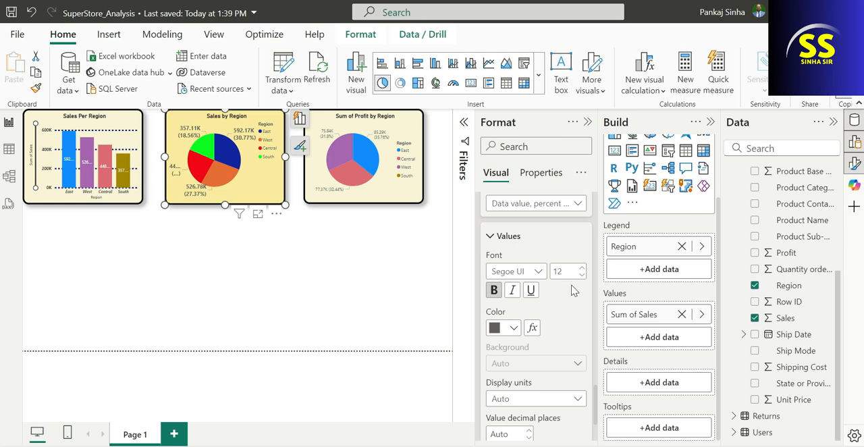
scroll(560, 304, down, 1)
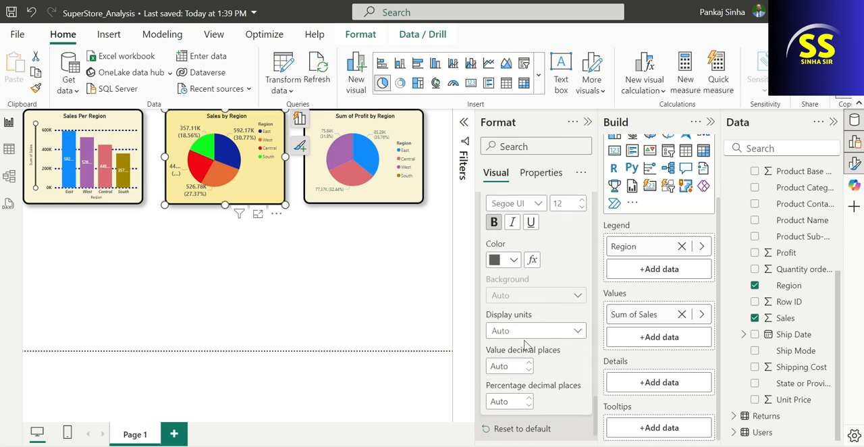
scroll(534, 338, down, 1)
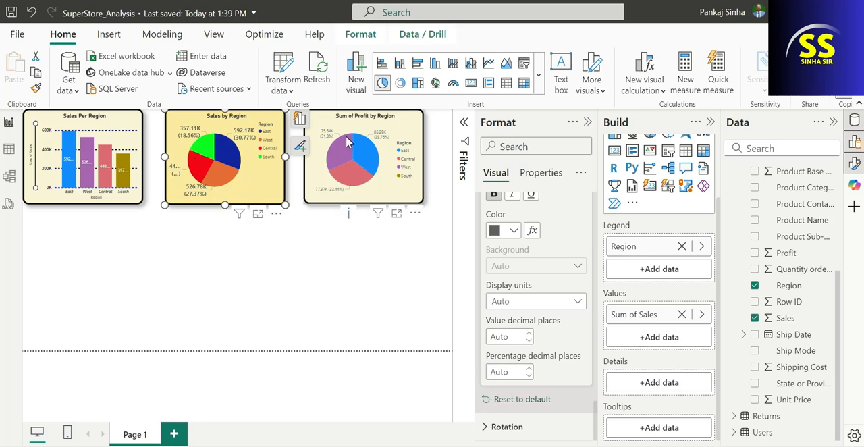
Copy the Sales by Region pie chart's formatting onto the Sum of Profit by Region pie chart with Format Painter
mouse_move(386, 143)
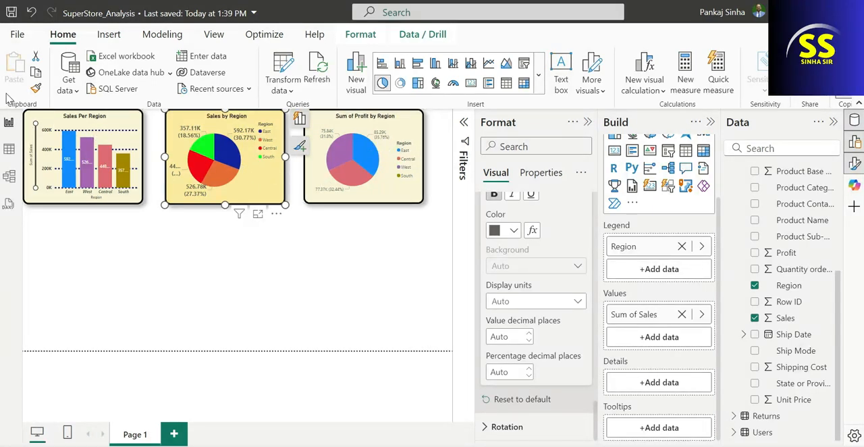
click(36, 89)
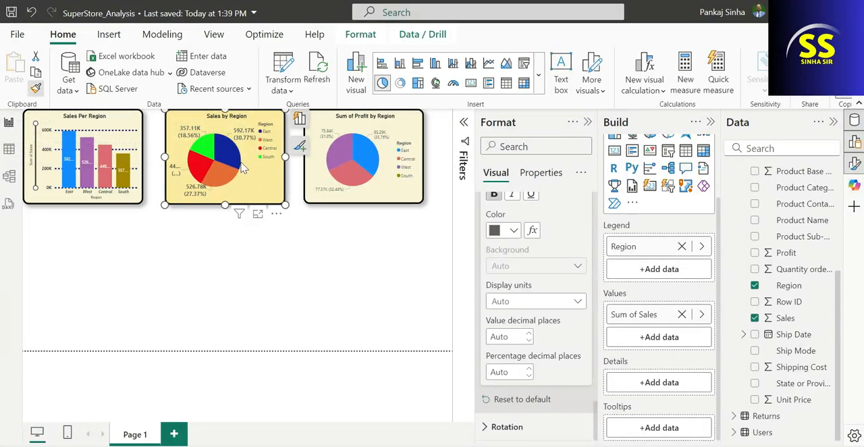
click(359, 194)
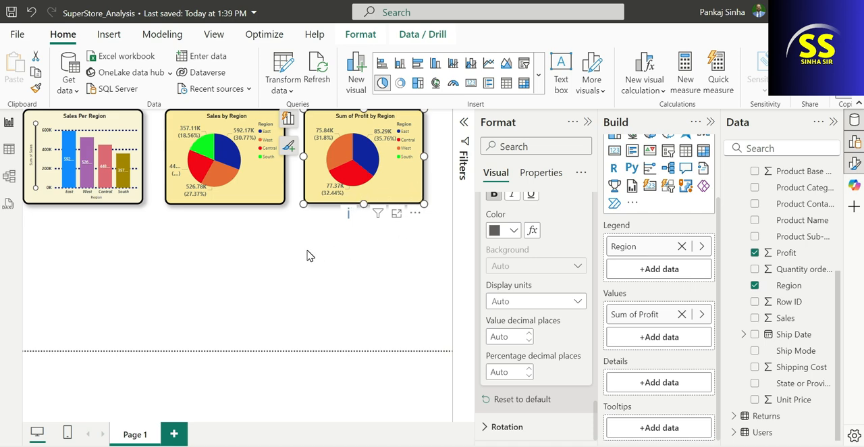
Add a slicer on the State or Province field and place it below the Sales Per Region column chart
click(284, 255)
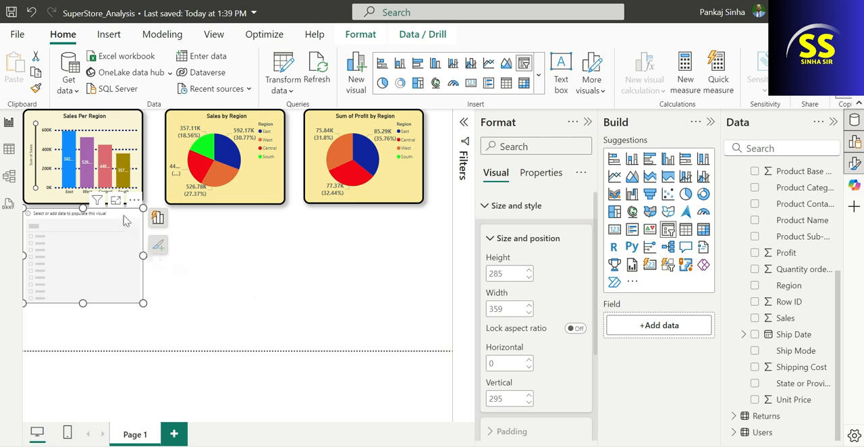
drag(120, 216, 116, 236)
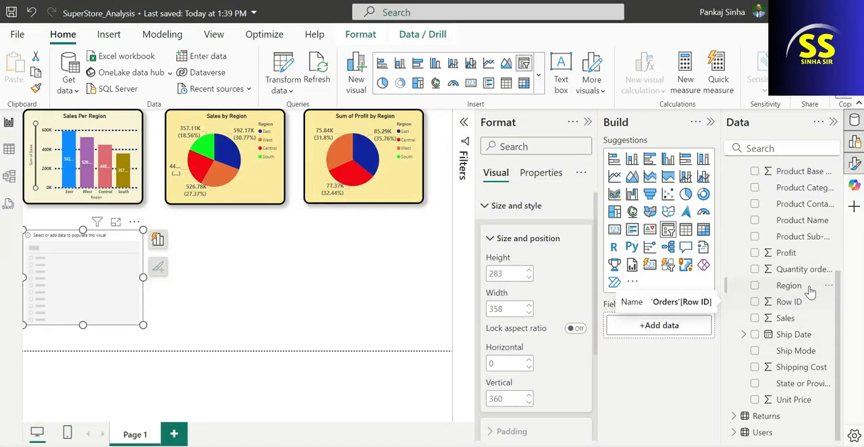
drag(797, 390, 662, 325)
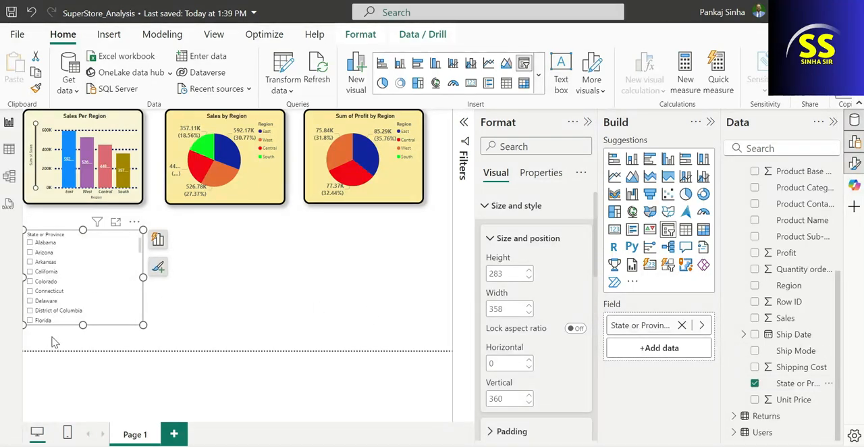
Try the State or Province slicer with single states, then with Alabama, Colorado, Delaware and Arkansas selected together
click(30, 272)
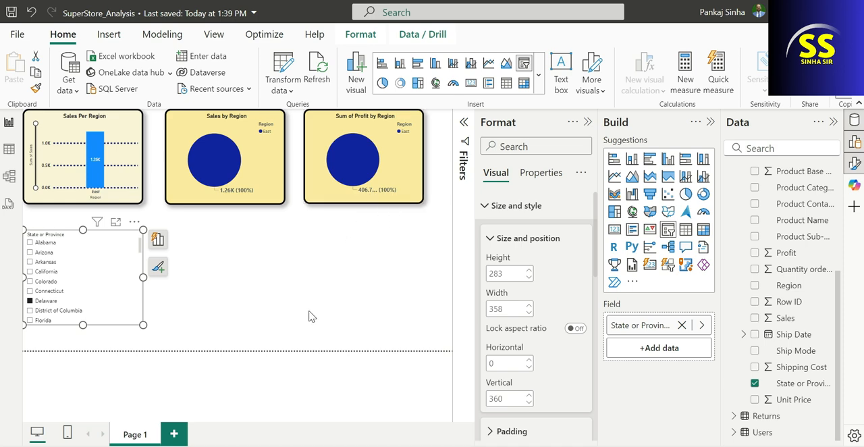
click(29, 244)
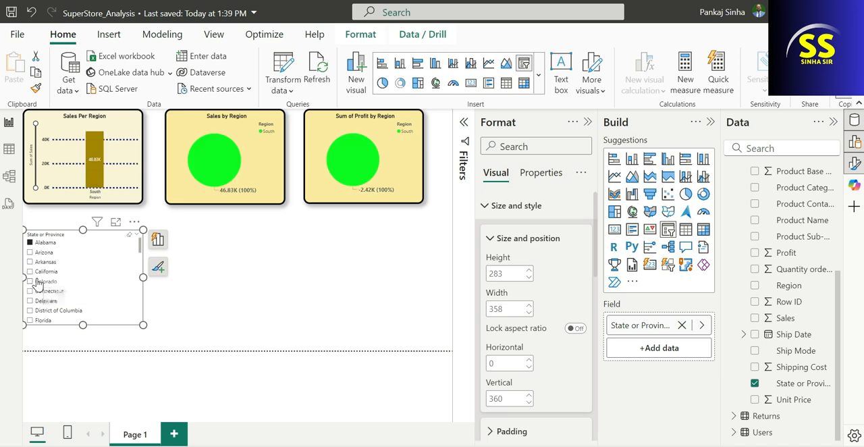
ctrl+click(29, 281)
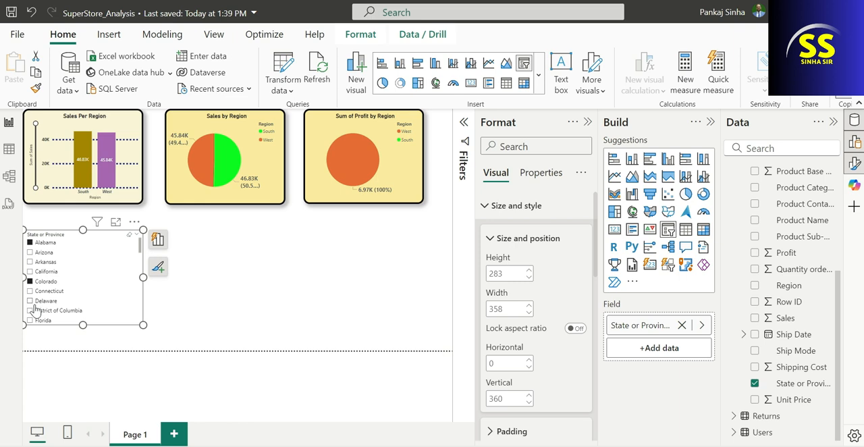
ctrl+click(31, 302)
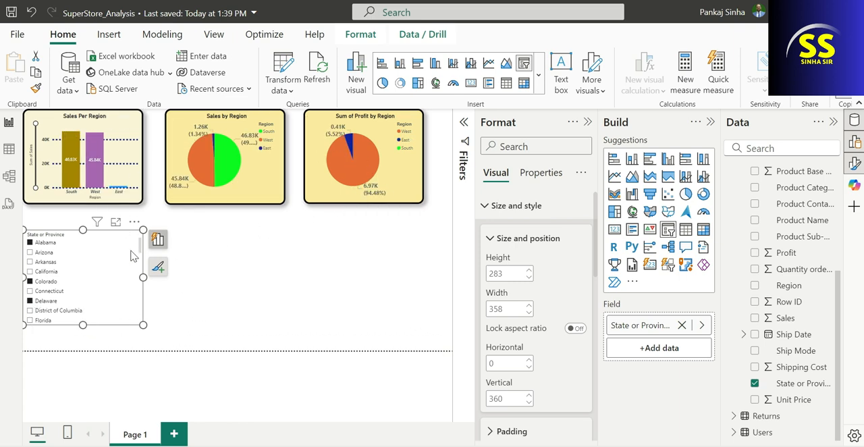
ctrl+click(49, 263)
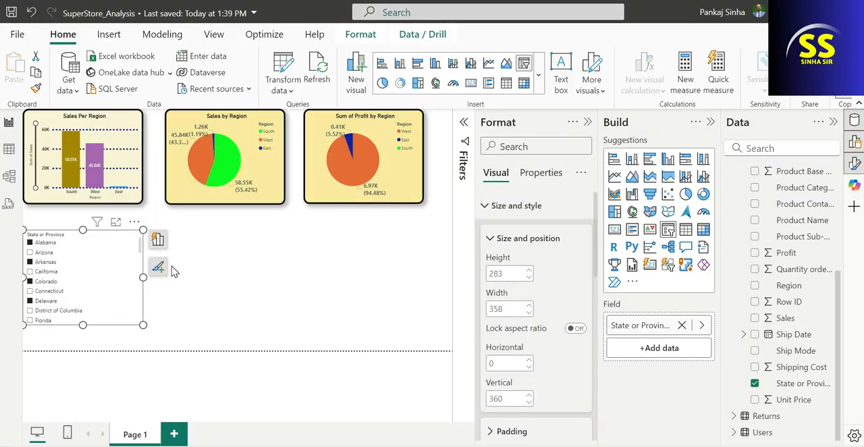
click(199, 277)
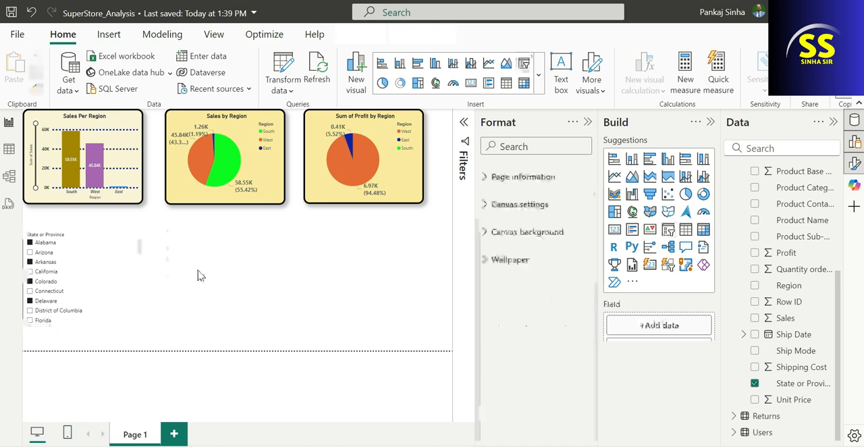
Filter the report to Arizona alone with the State or Province slicer
click(98, 252)
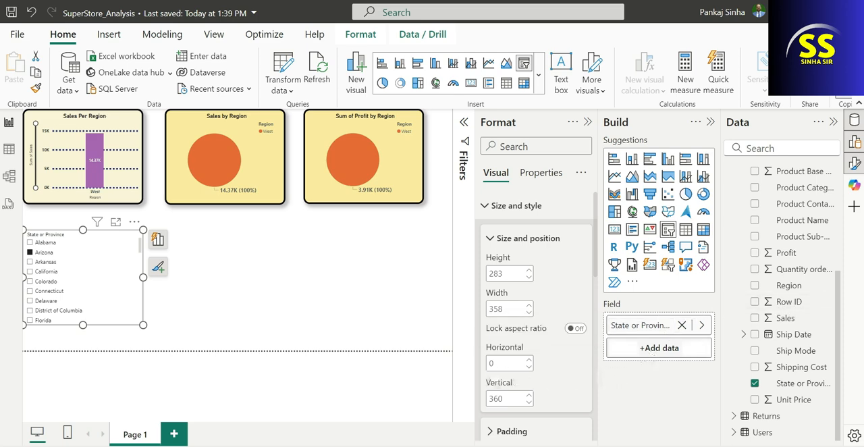
scroll(550, 307, down, 2)
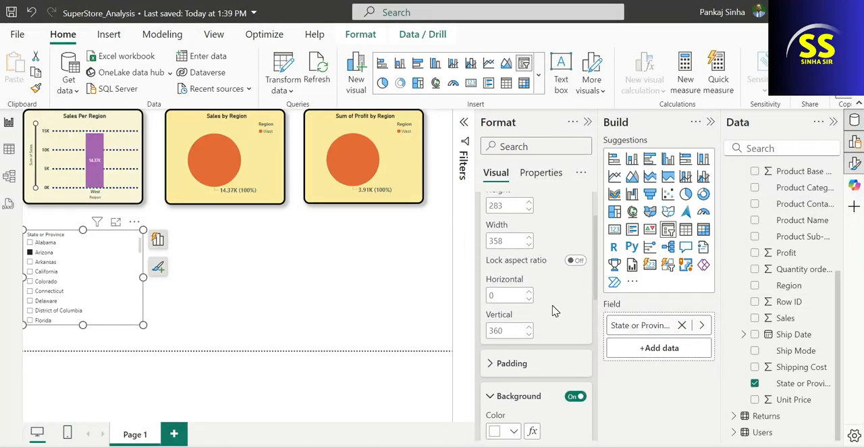
Give the State or Province slicer an orange background with 85% transparency and turn on its visual border and shadow
scroll(538, 310, down, 6)
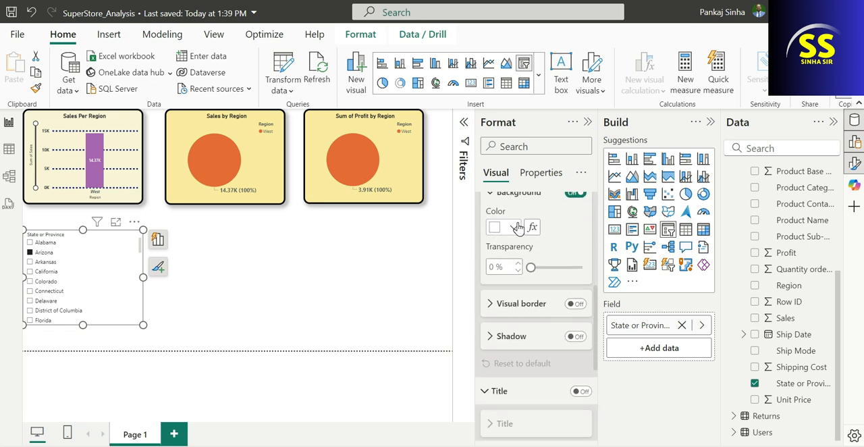
click(517, 228)
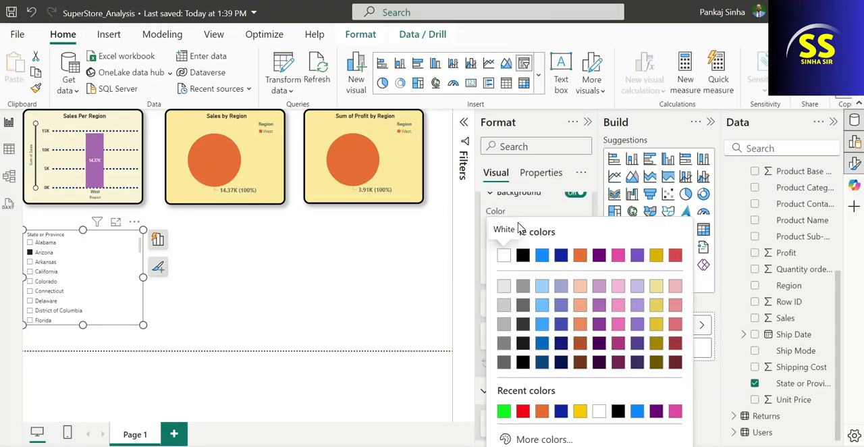
click(580, 256)
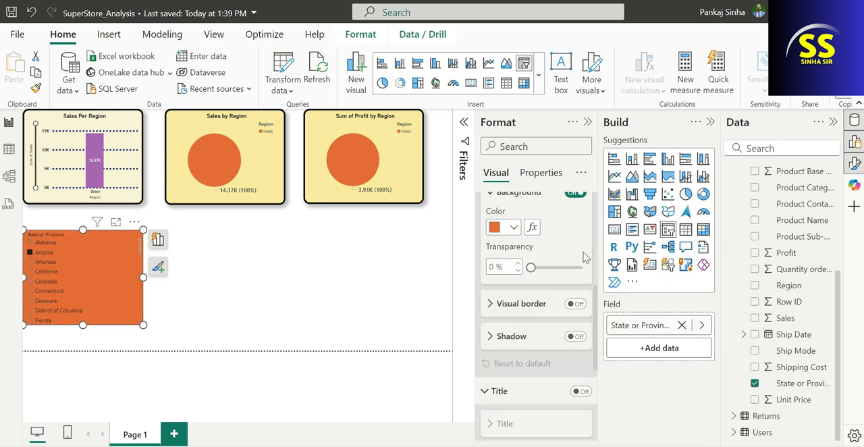
mouse_move(565, 268)
mouse_down()
mouse_move(581, 267)
mouse_move(575, 267)
mouse_up()
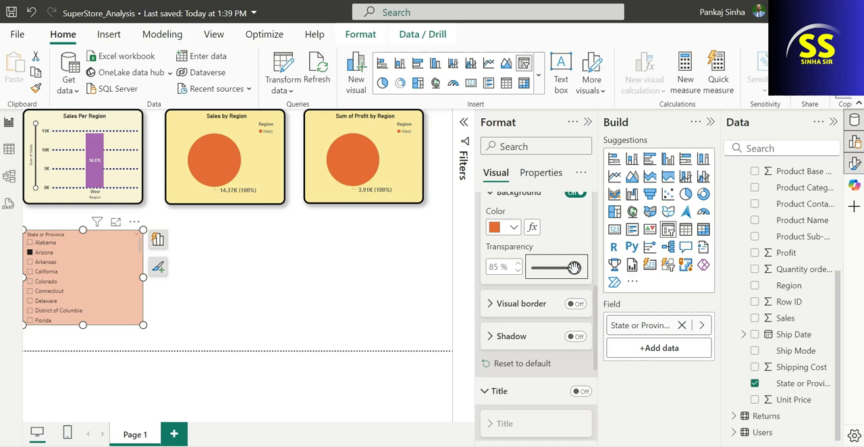
click(575, 303)
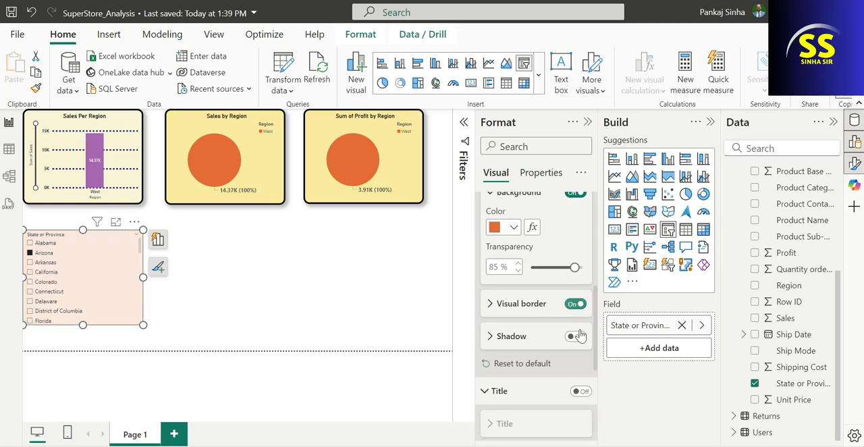
click(576, 337)
scroll(578, 340, down, 2)
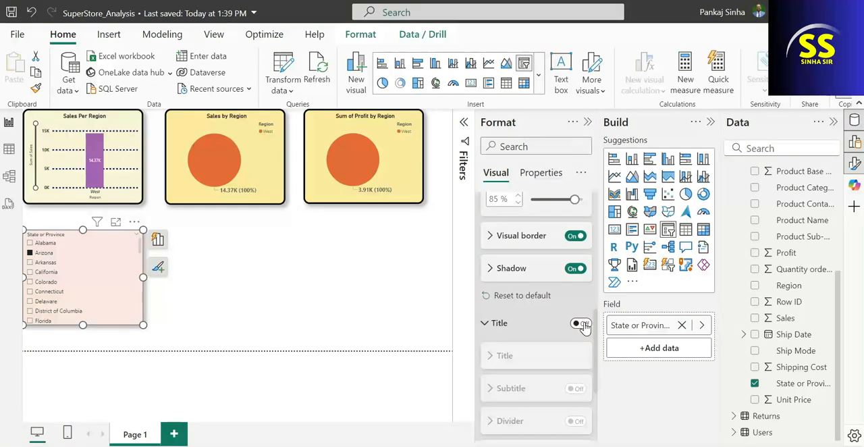
click(580, 324)
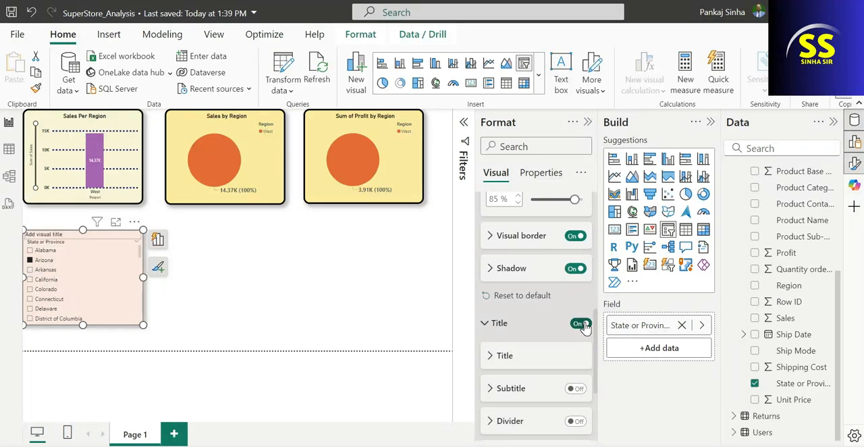
click(581, 324)
Change the State or Province slicer's style from a vertical list to Dropdown
scroll(530, 317, down, 1)
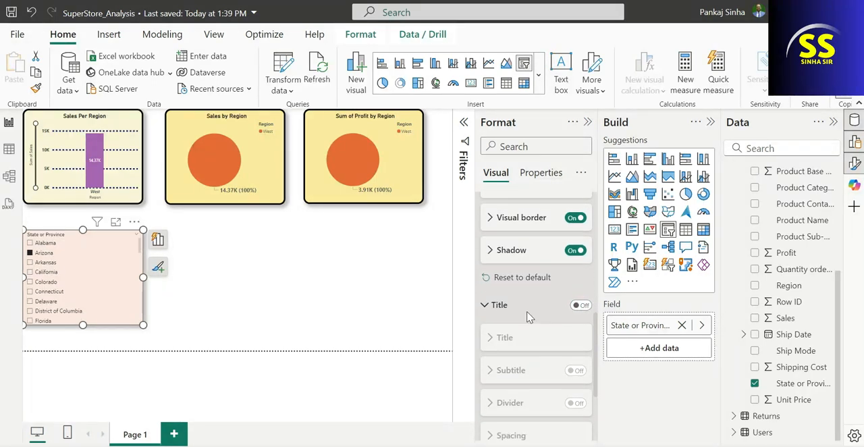
scroll(530, 318, down, 4)
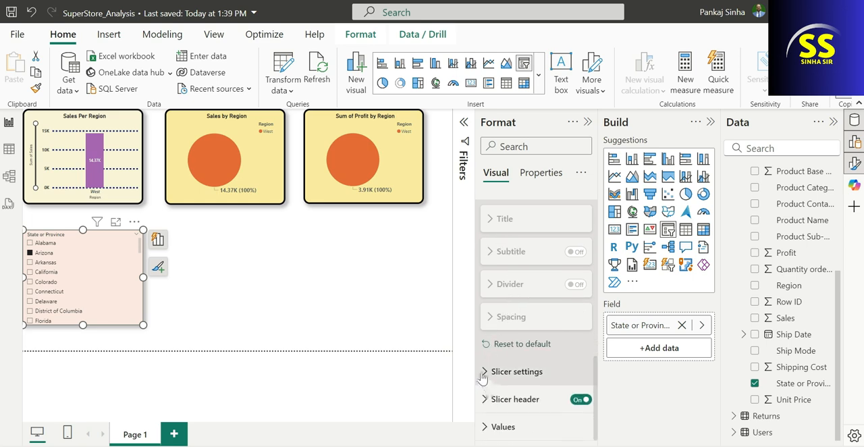
click(483, 372)
scroll(527, 331, down, 3)
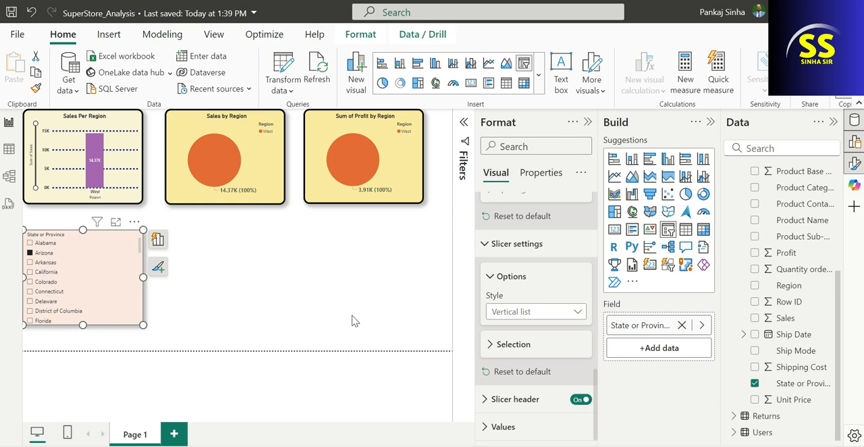
click(528, 312)
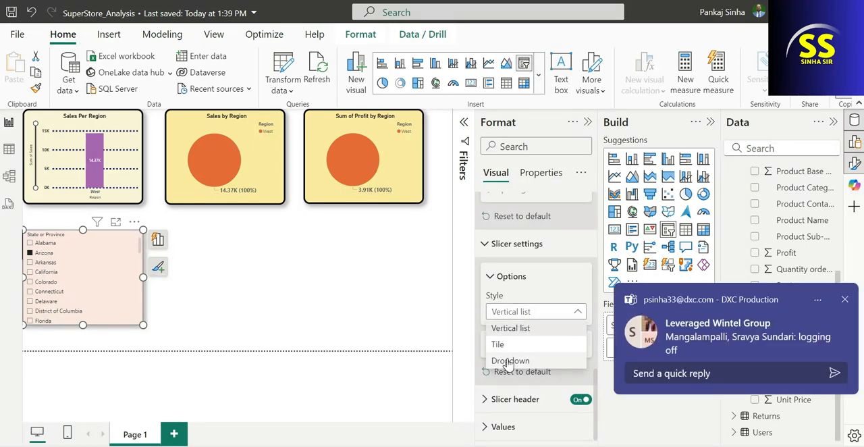
click(510, 360)
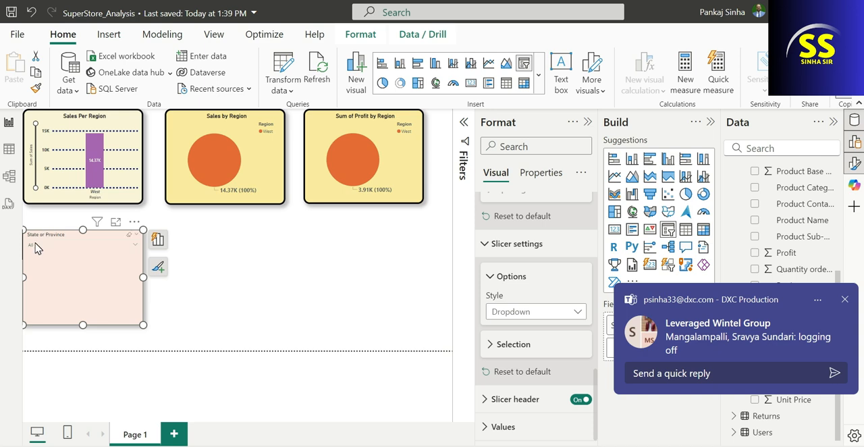
Check the slicer's dropdown list, then shrink the slicer to about 322 wide by 91 high
click(38, 247)
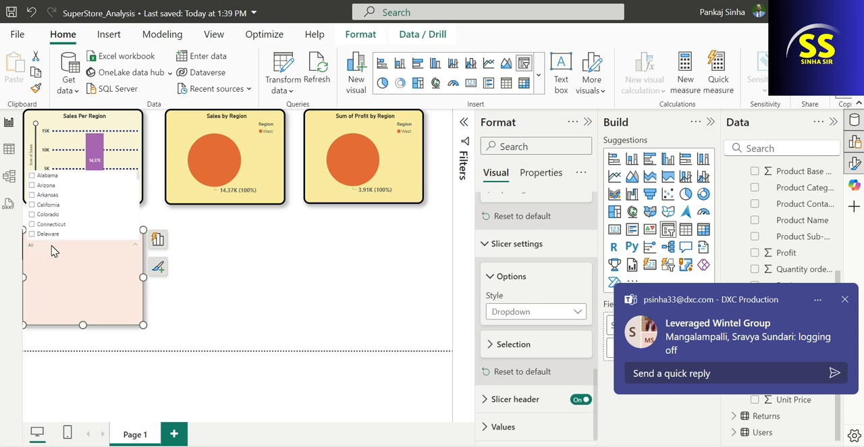
click(54, 251)
drag(142, 324, 130, 259)
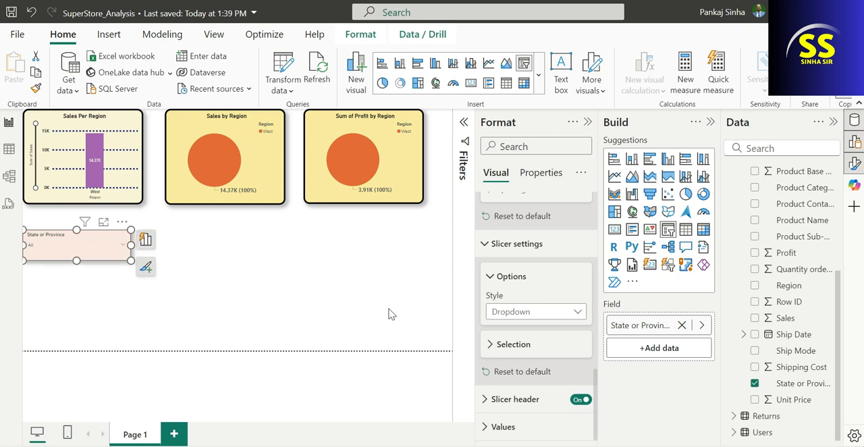
Turn on the "Select all" option in the State or Province slicer's selection settings
click(540, 314)
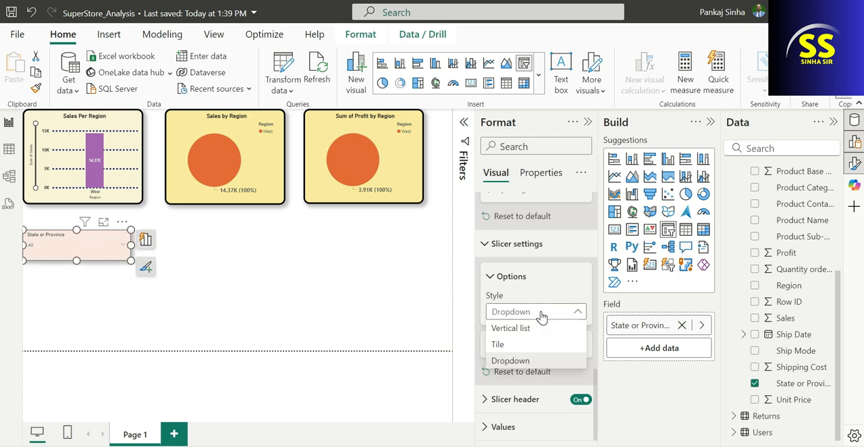
click(542, 314)
click(513, 345)
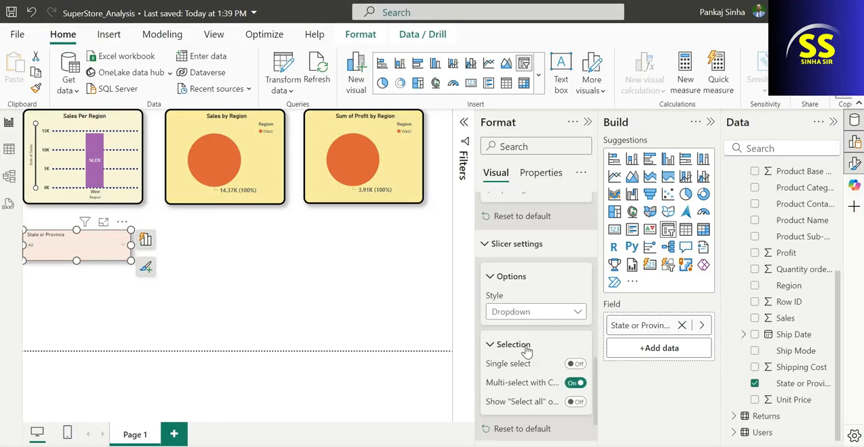
click(575, 402)
Select all states at once in the State or Province slicer's dropdown list
click(95, 251)
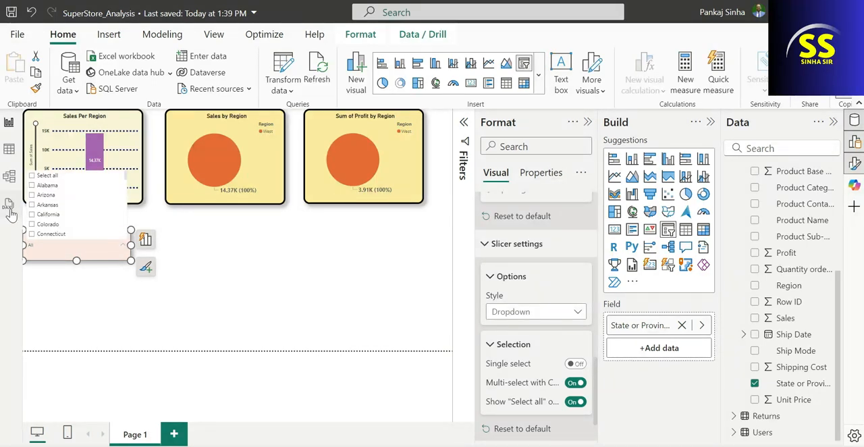
click(32, 175)
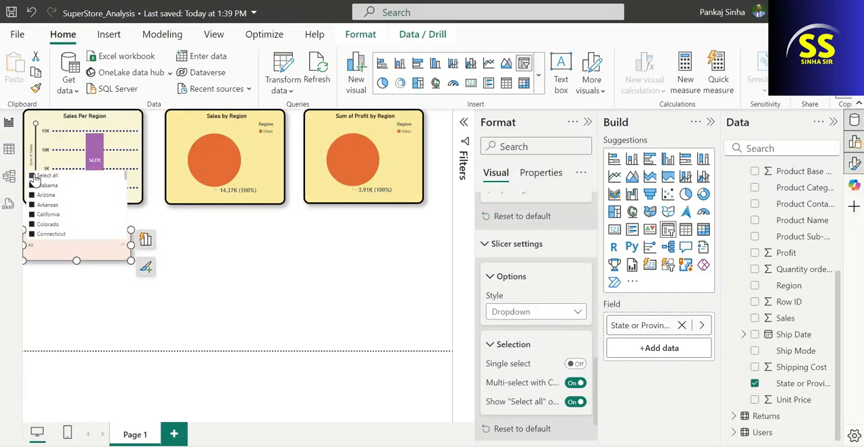
click(239, 268)
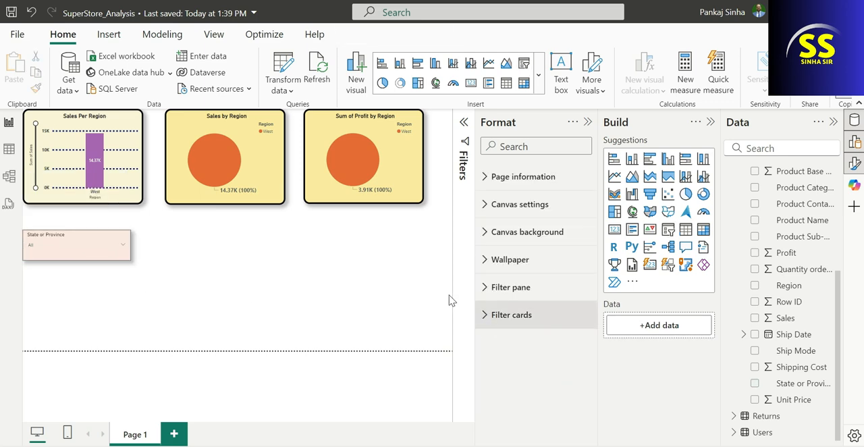
click(500, 289)
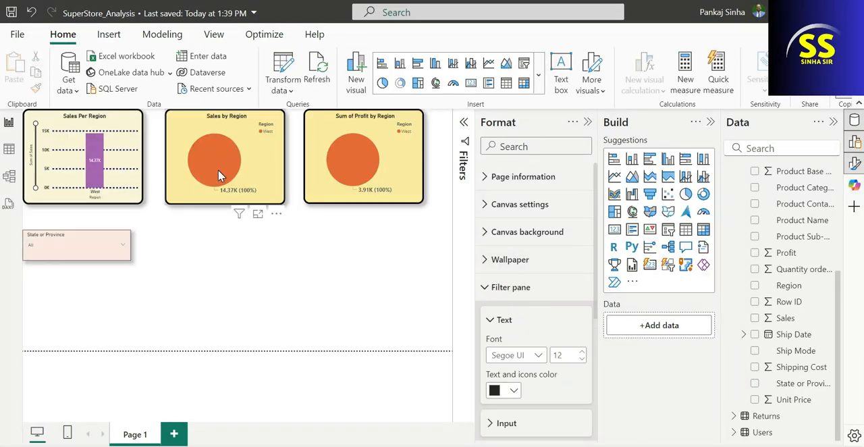
click(276, 229)
click(66, 248)
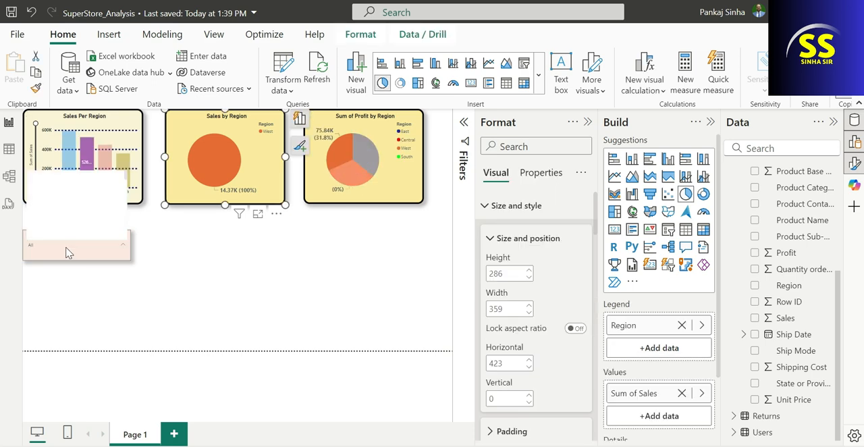
scroll(533, 324, down, 5)
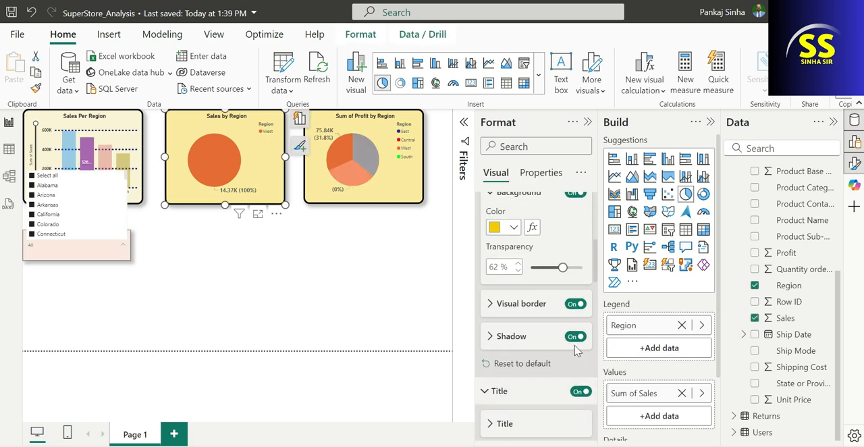
click(114, 260)
click(113, 260)
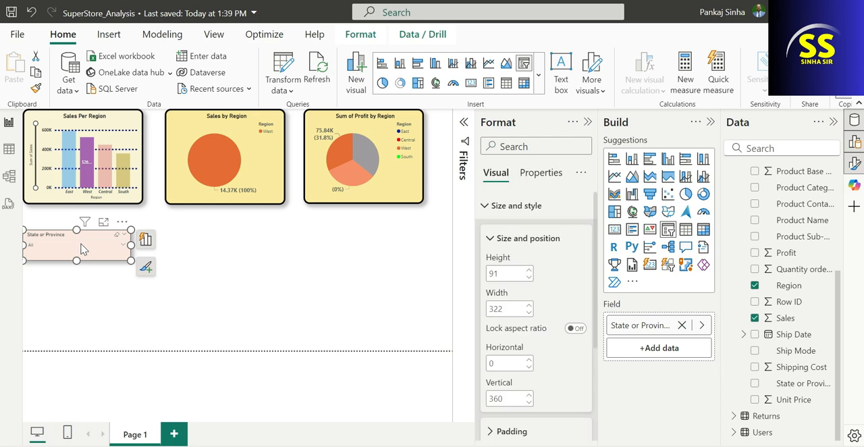
Clear the "Select all" choice in the State or Province slicer and close its list
click(83, 249)
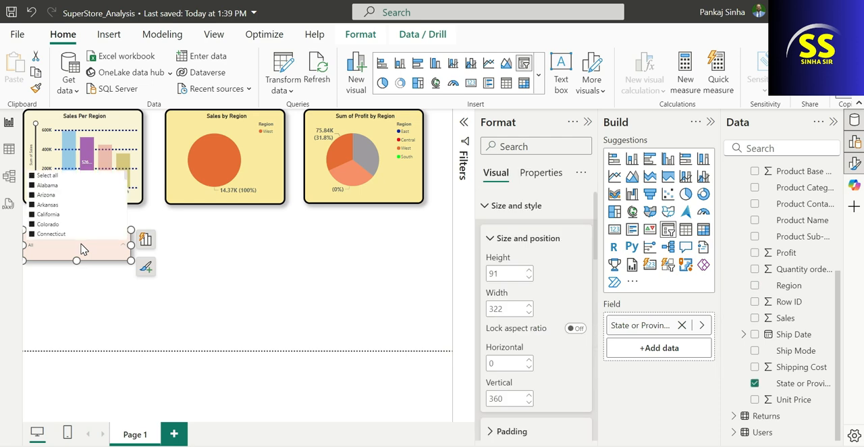
click(34, 177)
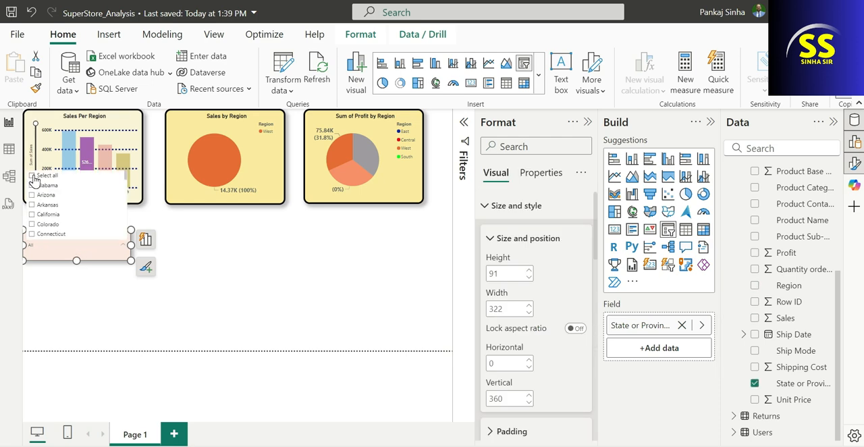
click(93, 257)
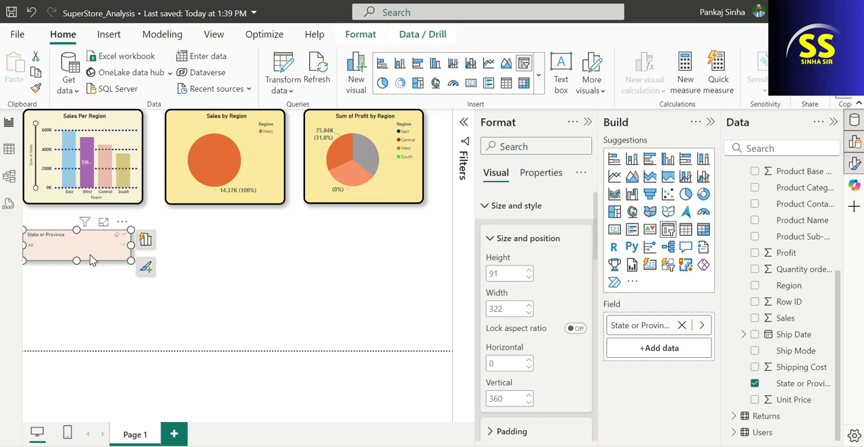
click(103, 291)
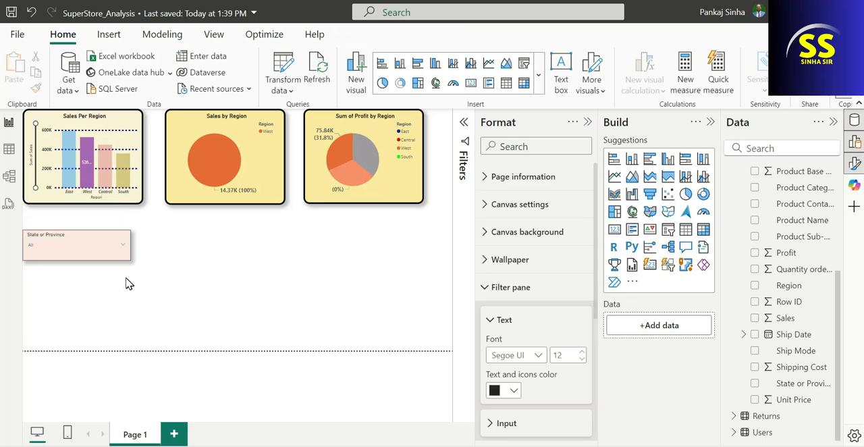
Turn off multi-select with Ctrl for the State or Province slicer
scroll(540, 351, down, 5)
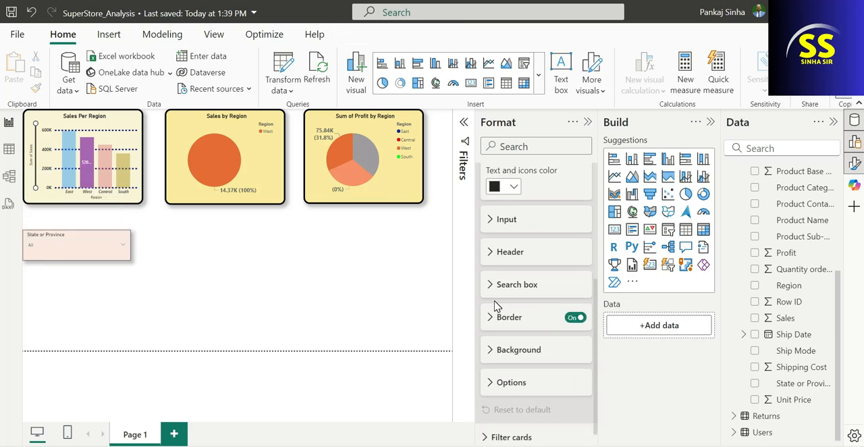
scroll(496, 307, down, 1)
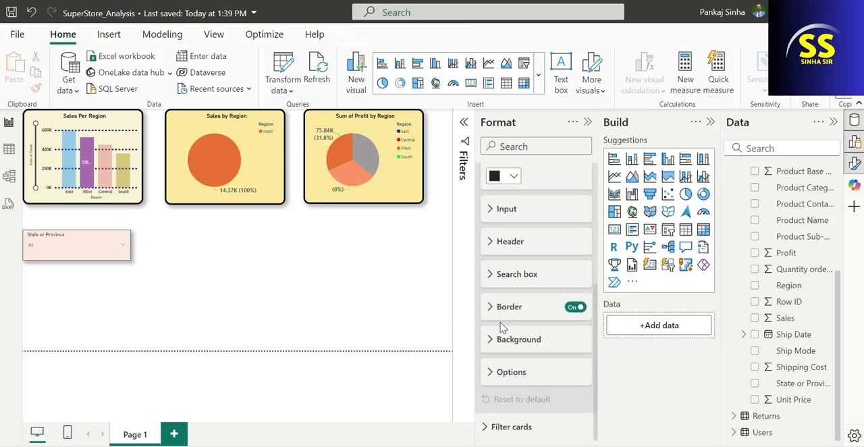
click(76, 245)
scroll(508, 333, down, 5)
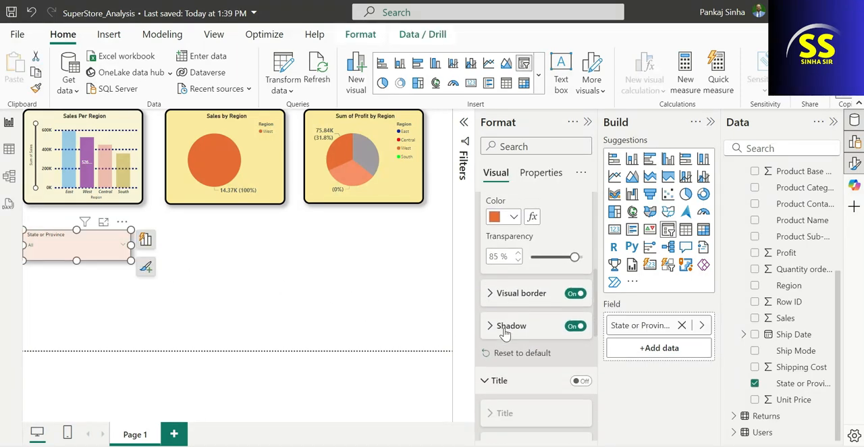
scroll(508, 333, down, 6)
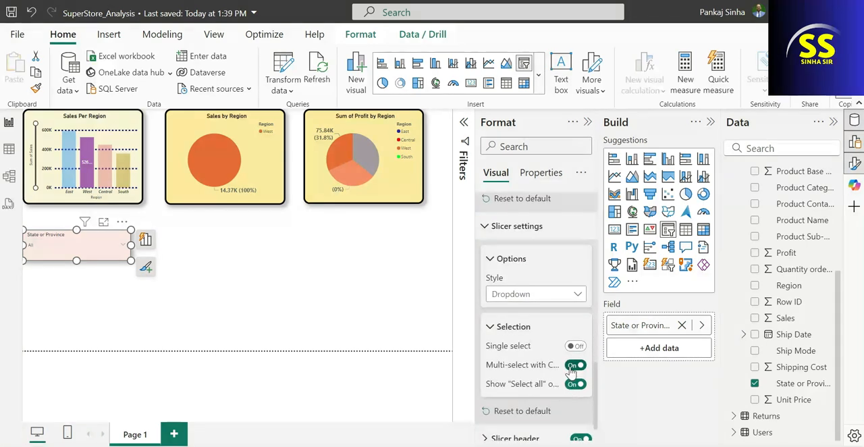
click(574, 365)
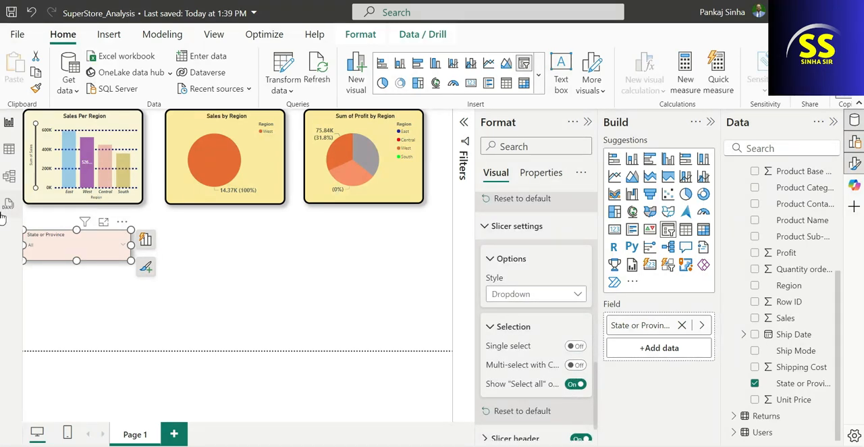
Check the slicer's dropdown list of states with the changed selection setting, then close it and reselect the slicer
click(77, 252)
click(77, 252)
click(78, 252)
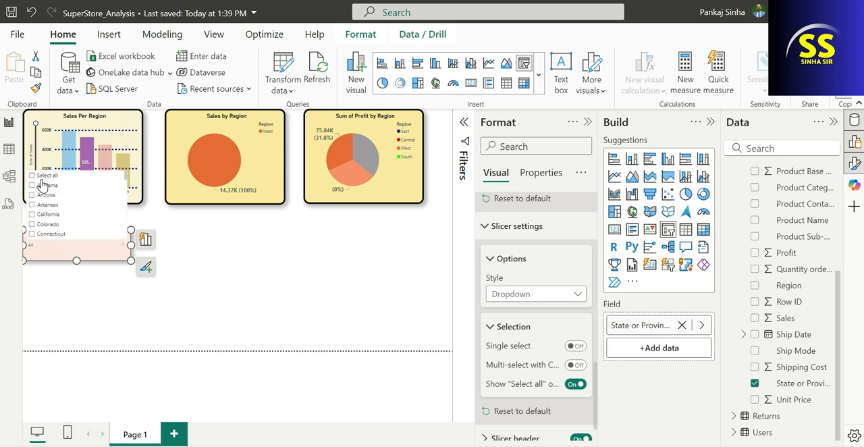
click(185, 296)
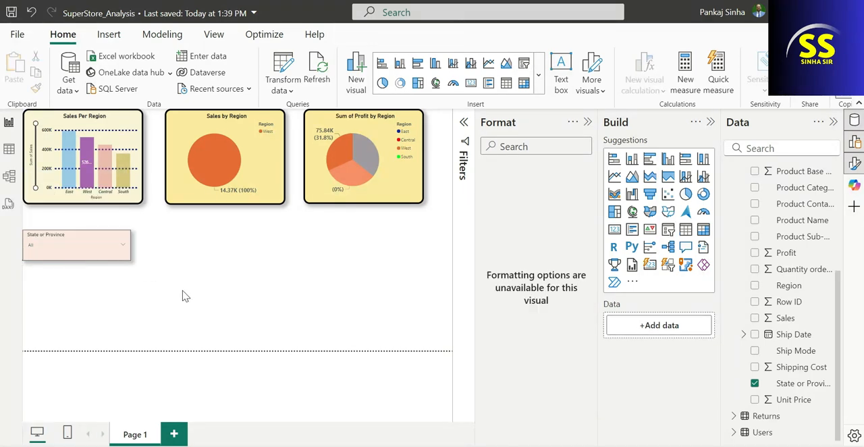
click(76, 251)
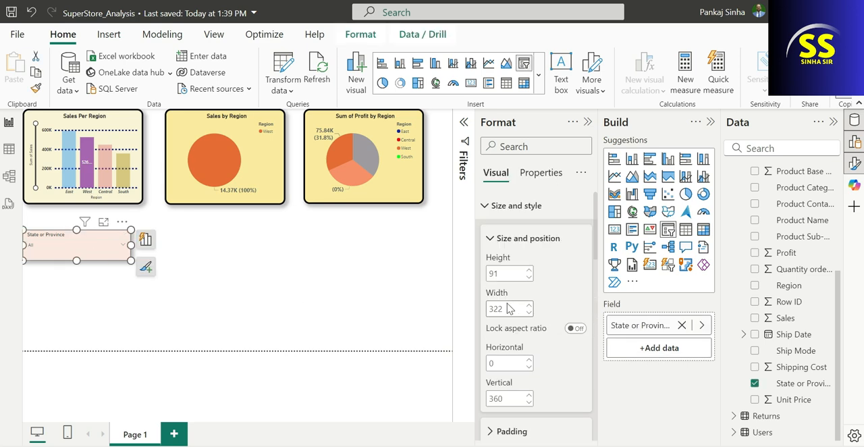
Turn multi-select with Ctrl back on for the State or Province slicer and check its dropdown list of states
scroll(536, 378, down, 10)
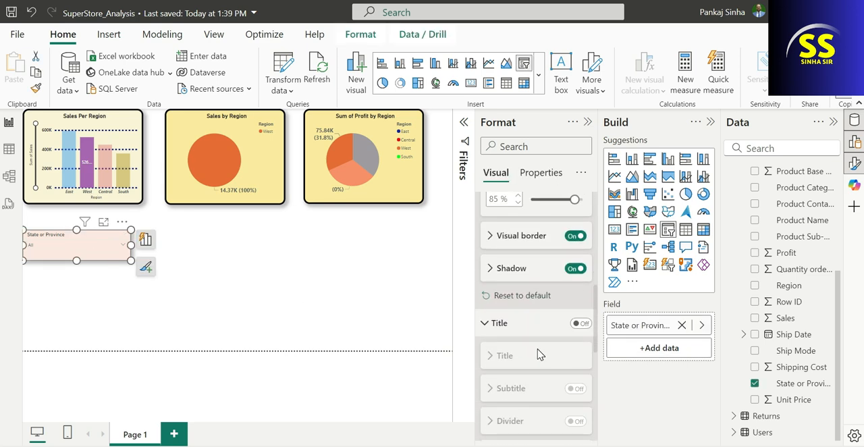
scroll(516, 351, down, 3)
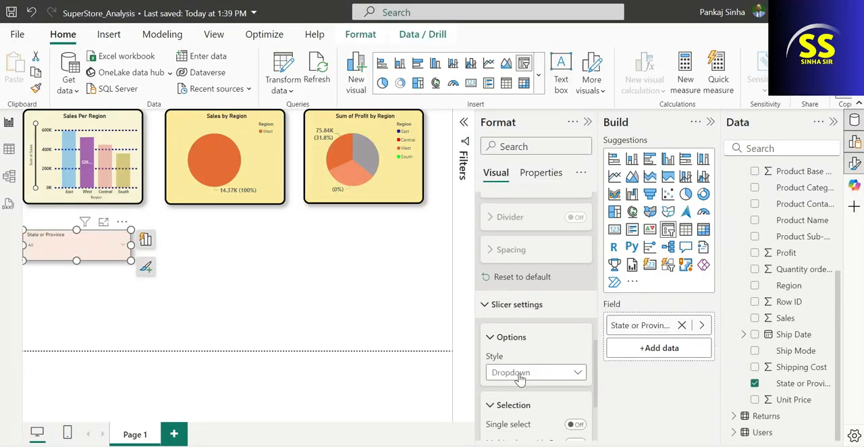
scroll(523, 376, down, 3)
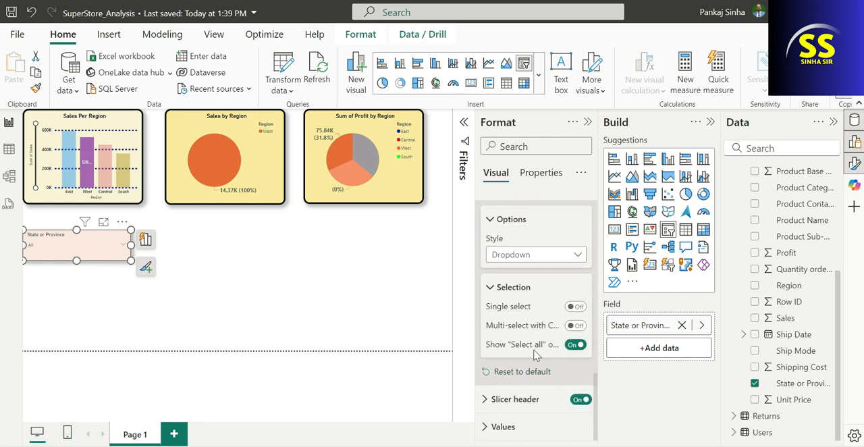
click(575, 325)
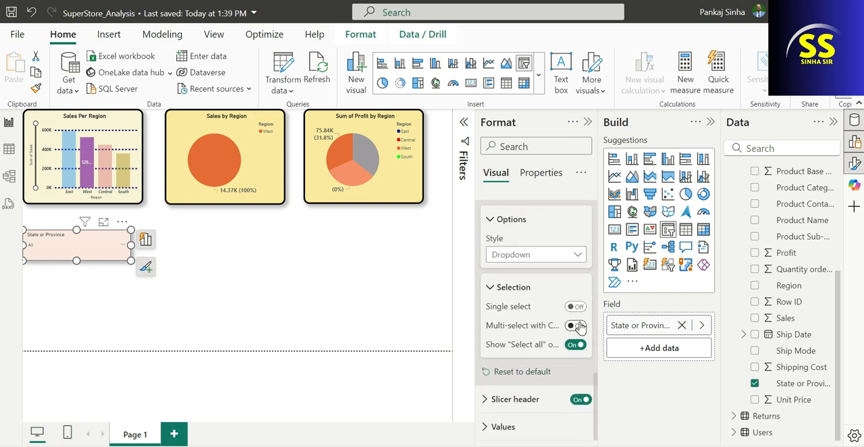
click(119, 248)
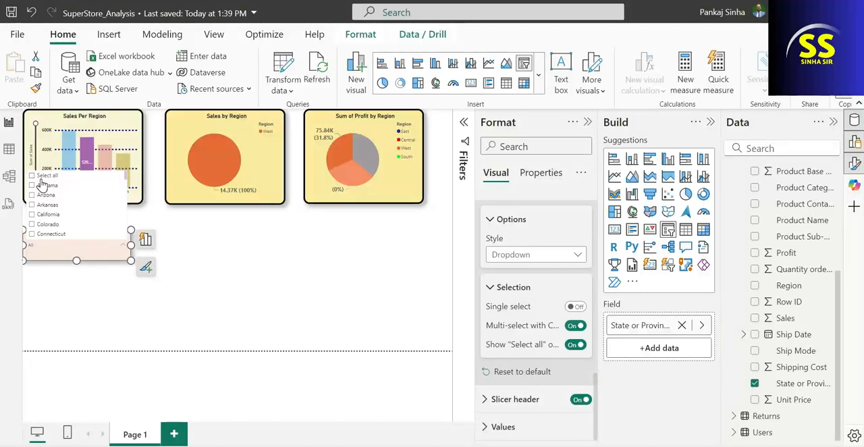
click(237, 274)
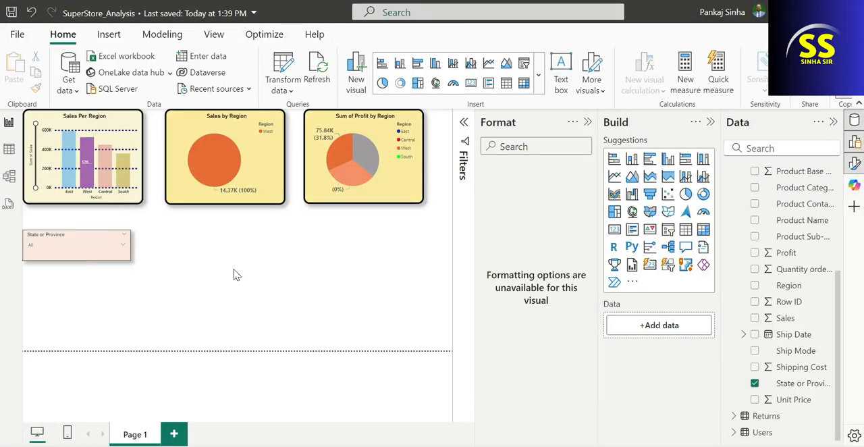
Make the values text of the State or Province slicer bold
click(112, 257)
click(354, 328)
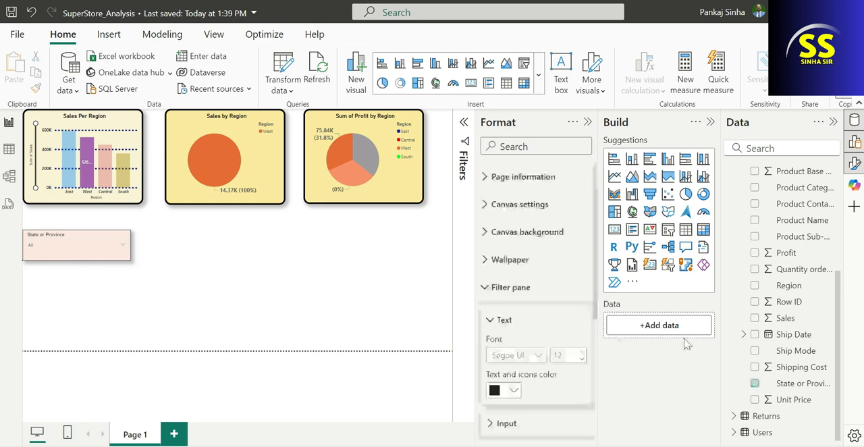
click(78, 243)
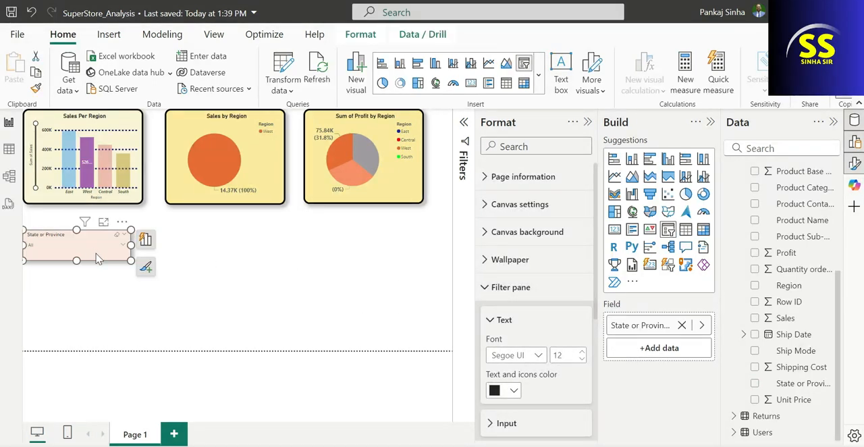
scroll(574, 378, down, 5)
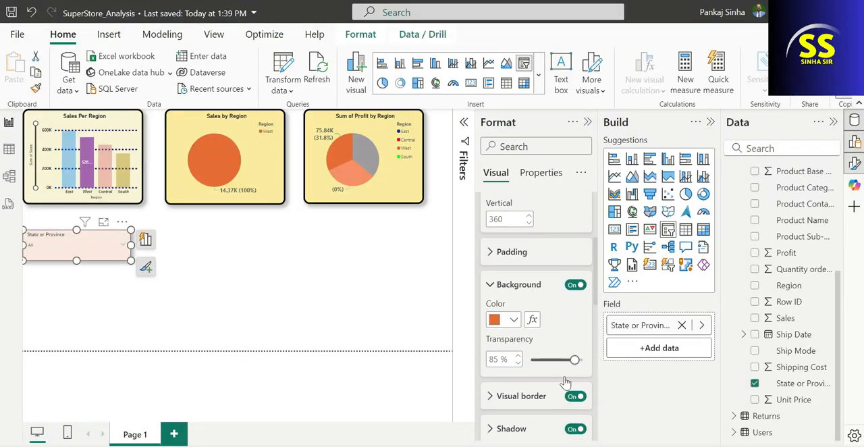
scroll(500, 368, down, 5)
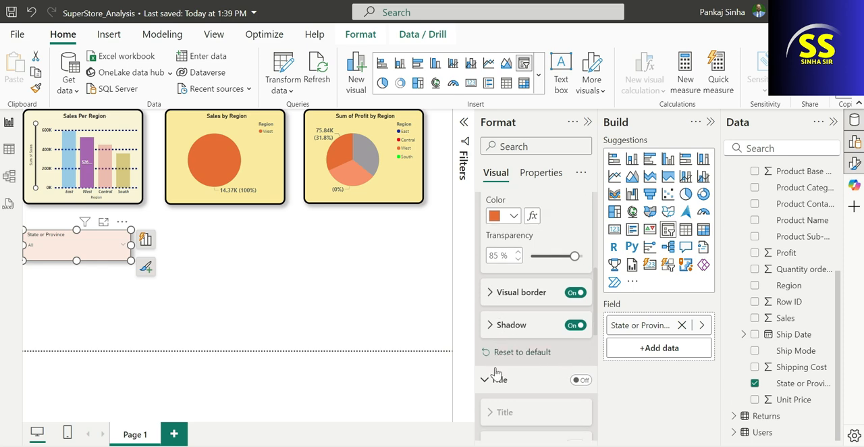
scroll(492, 384, down, 2)
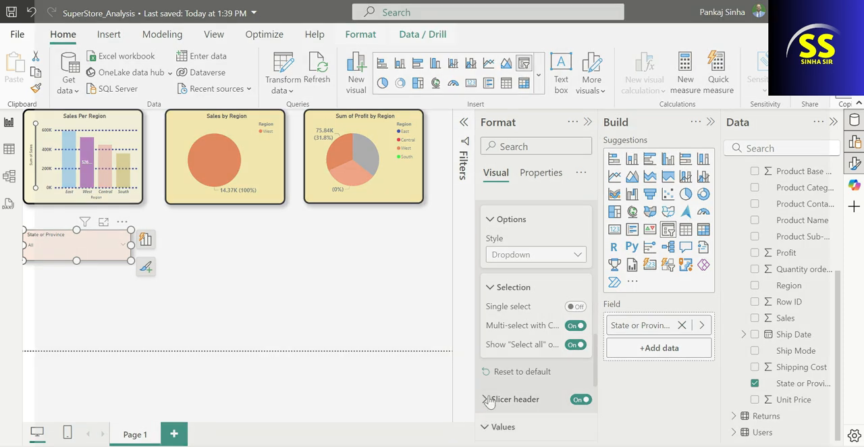
click(490, 429)
click(494, 310)
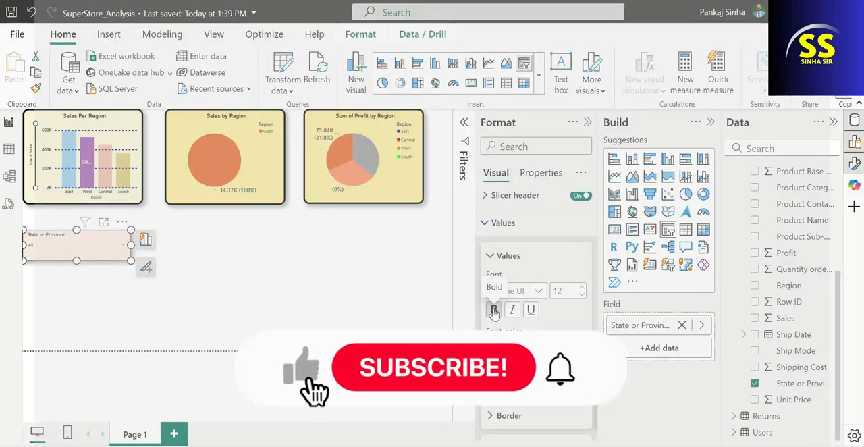
Select all states in the State or Province slicer's list, close it, and clear the West selection filtering the region charts
click(159, 295)
click(80, 251)
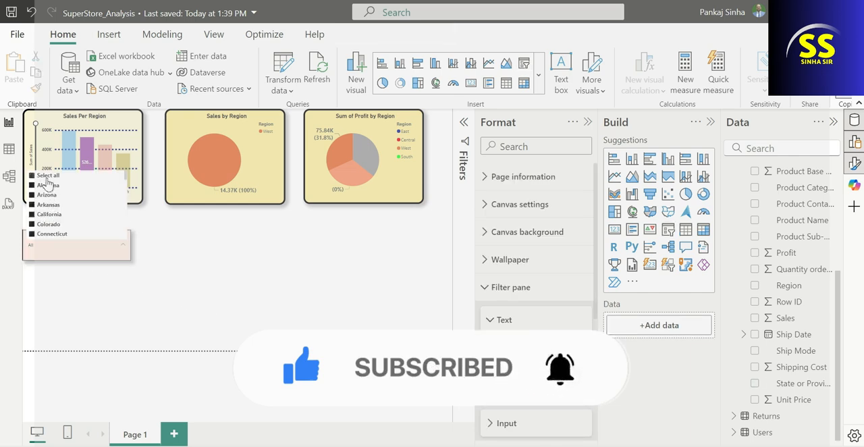
click(196, 273)
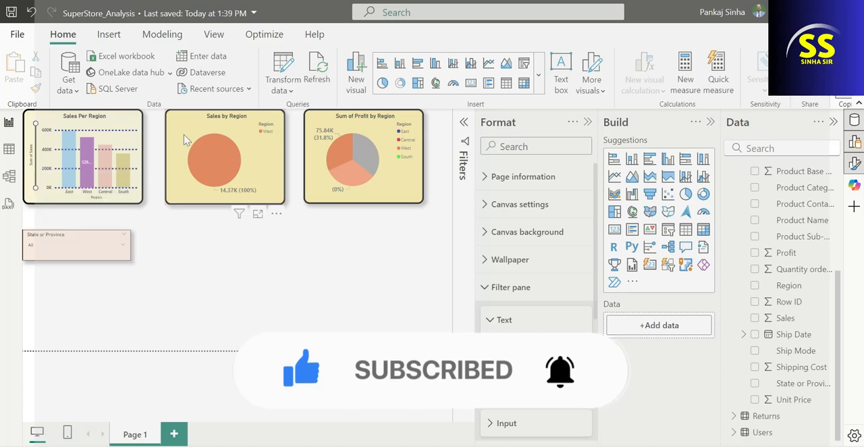
click(250, 269)
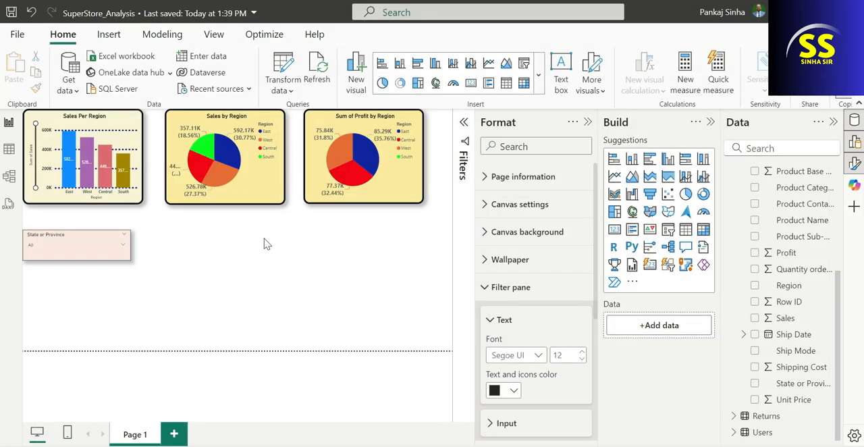